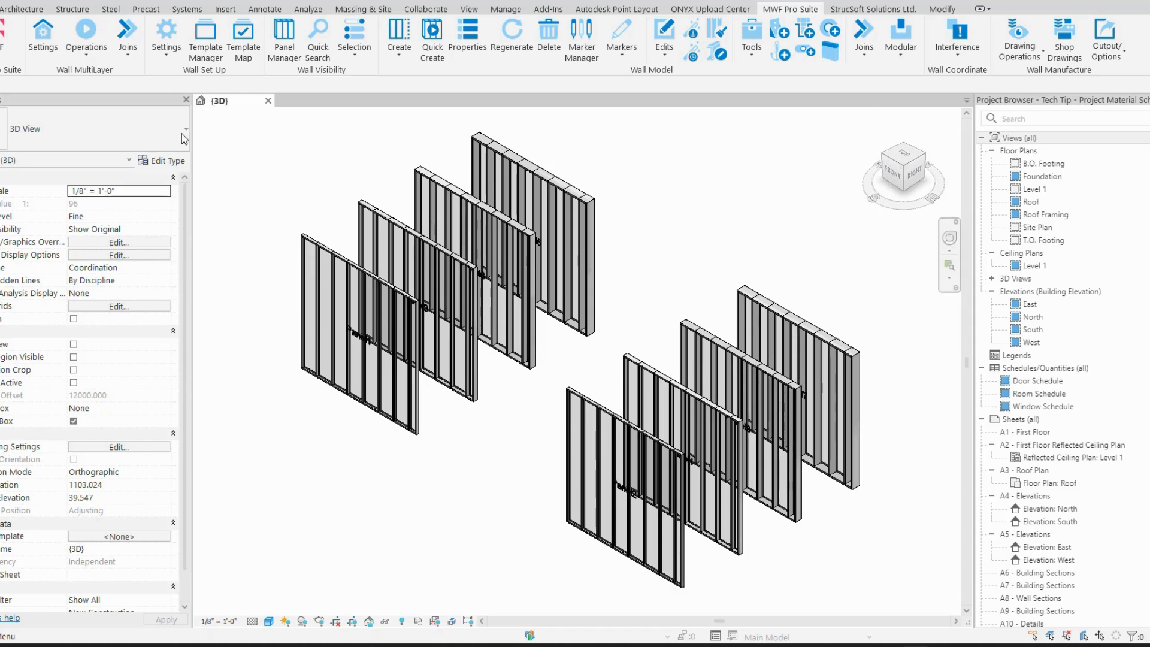
Open the Project Material Scheme settings, keep Type Name Material Scheme active, and enlarge the dialog to show more entries
click(167, 53)
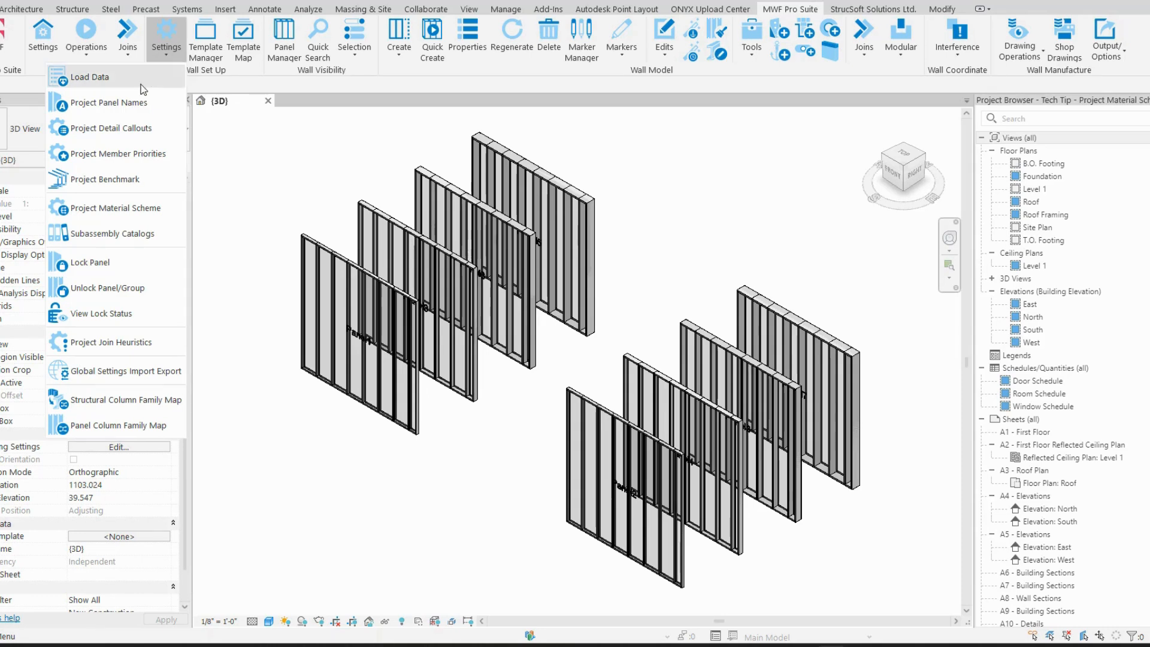
click(126, 210)
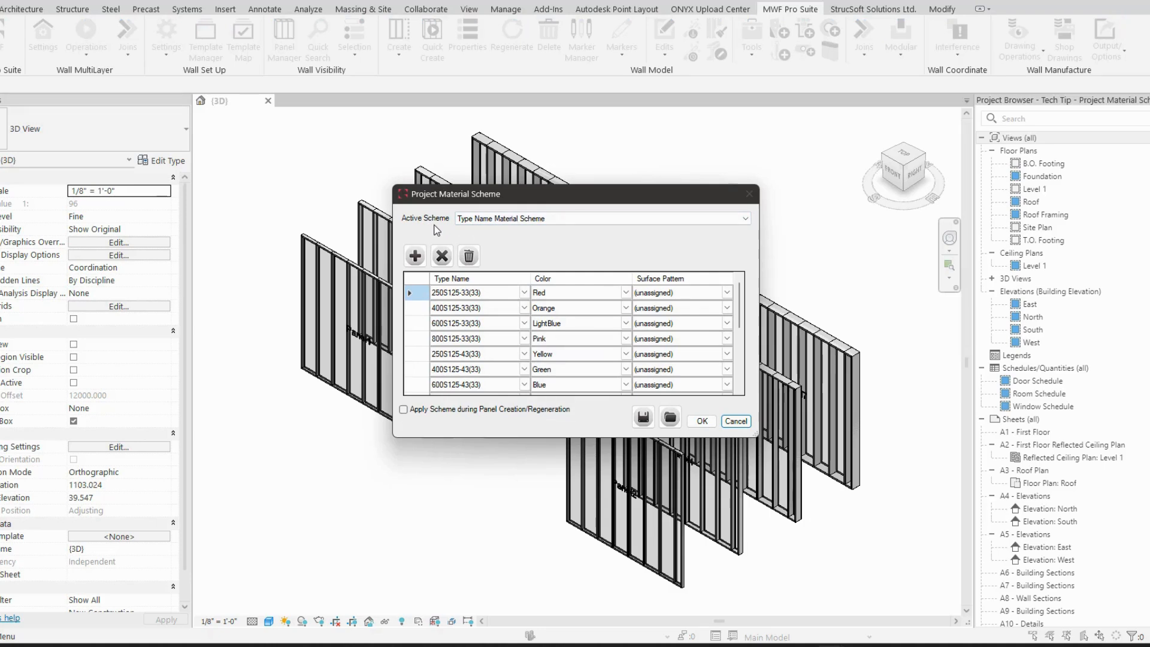
click(722, 218)
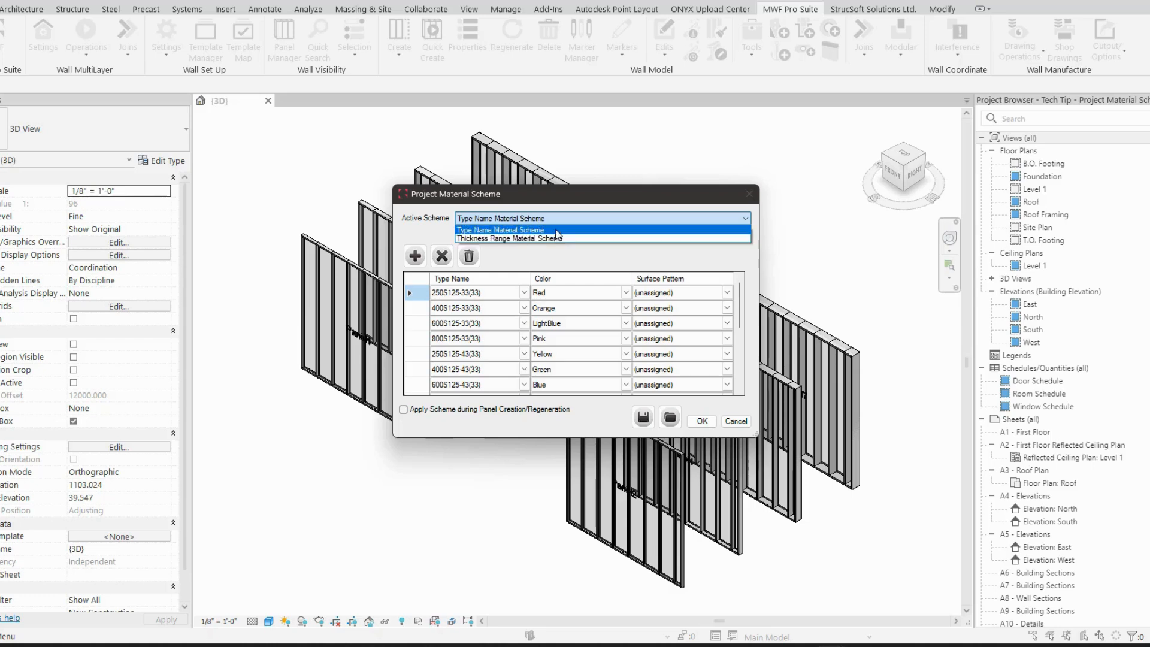
click(562, 251)
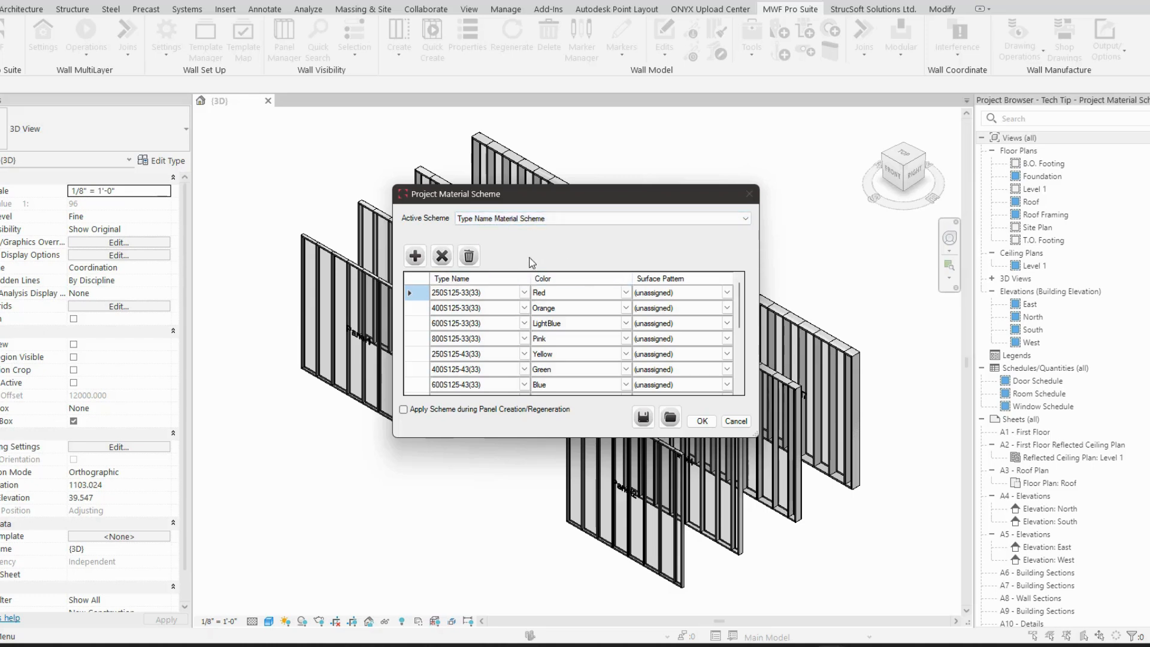
drag(558, 440, 555, 560)
drag(551, 193, 515, 107)
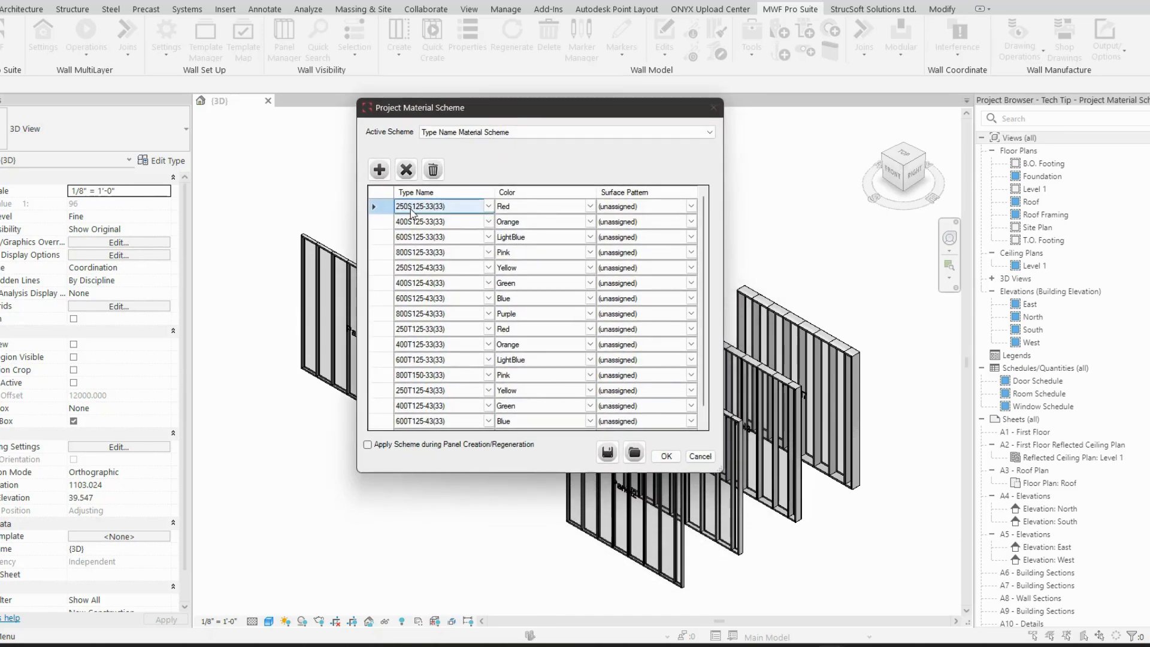
Review the type name and color assignments and enable Apply Scheme during Panel Creation/Regeneration
click(436, 222)
click(448, 236)
click(448, 228)
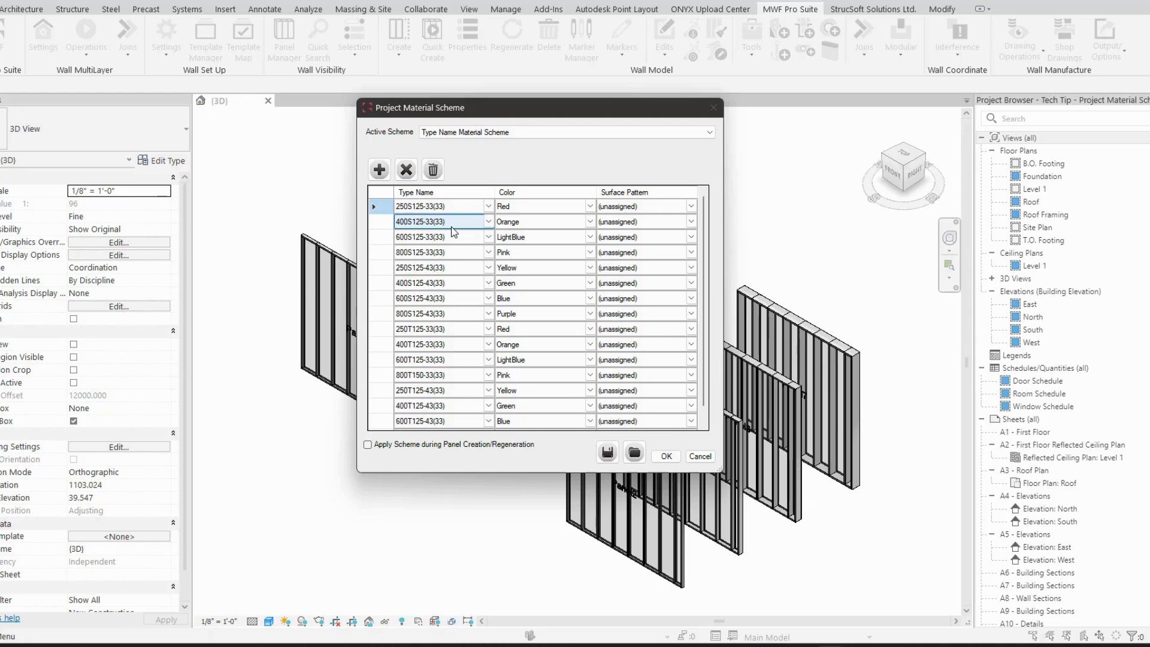
click(531, 219)
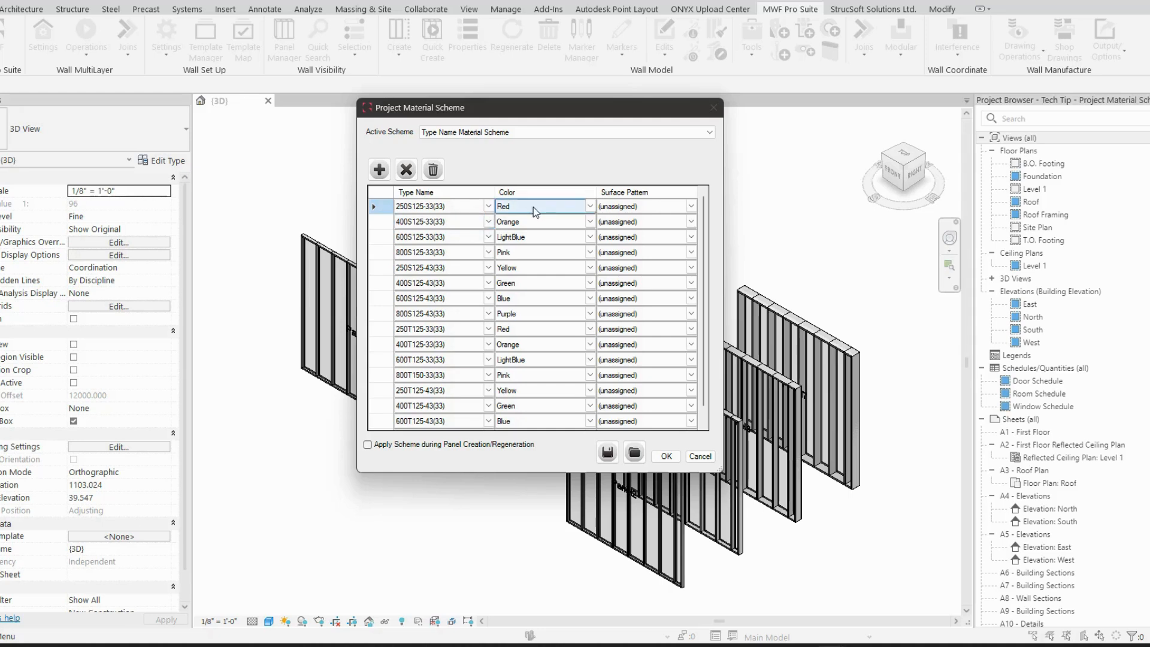
click(528, 255)
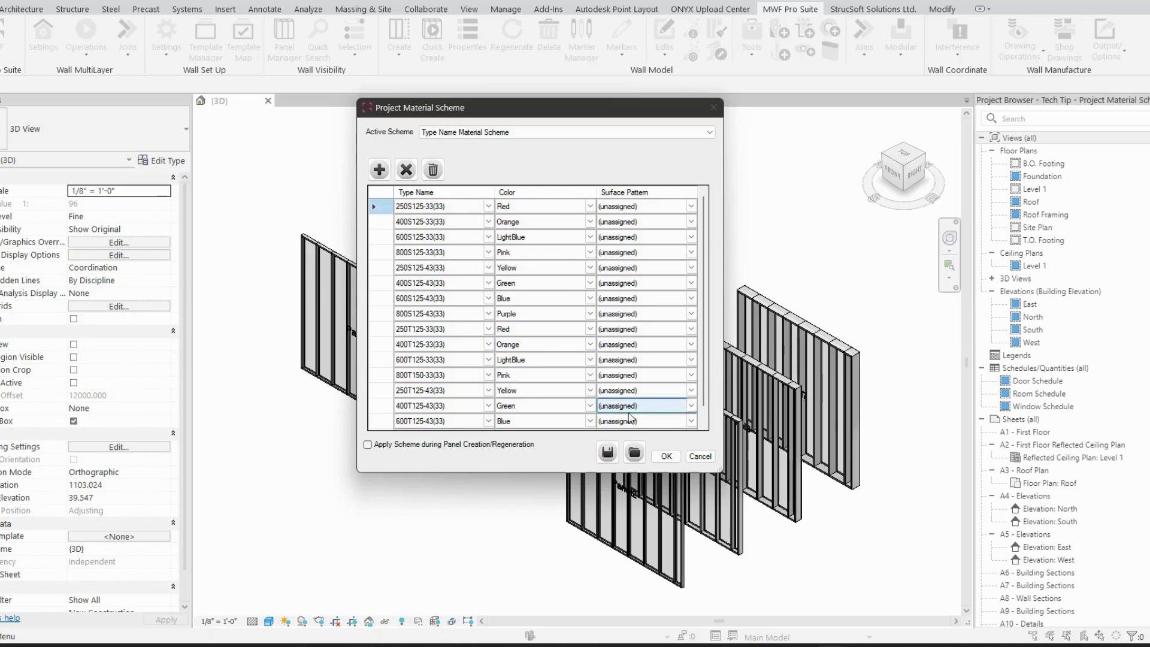
click(369, 445)
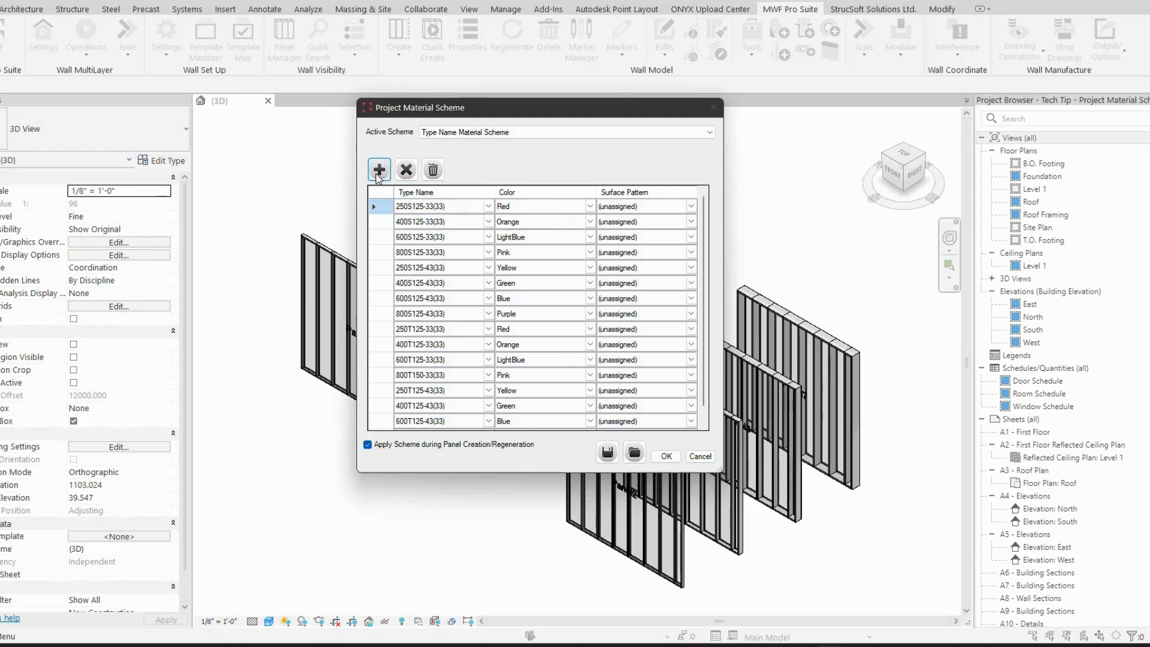
Add an unassigned entry at the end of the type name scheme and delete it again
scroll(436, 284, down, 1)
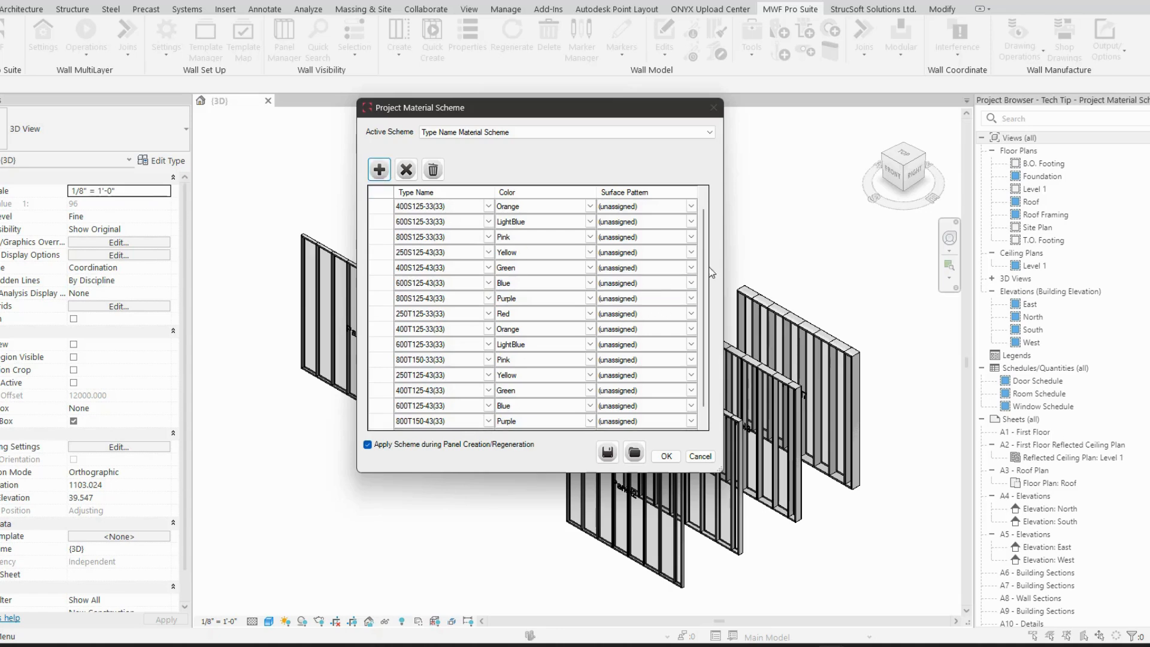
scroll(710, 266, down, 1)
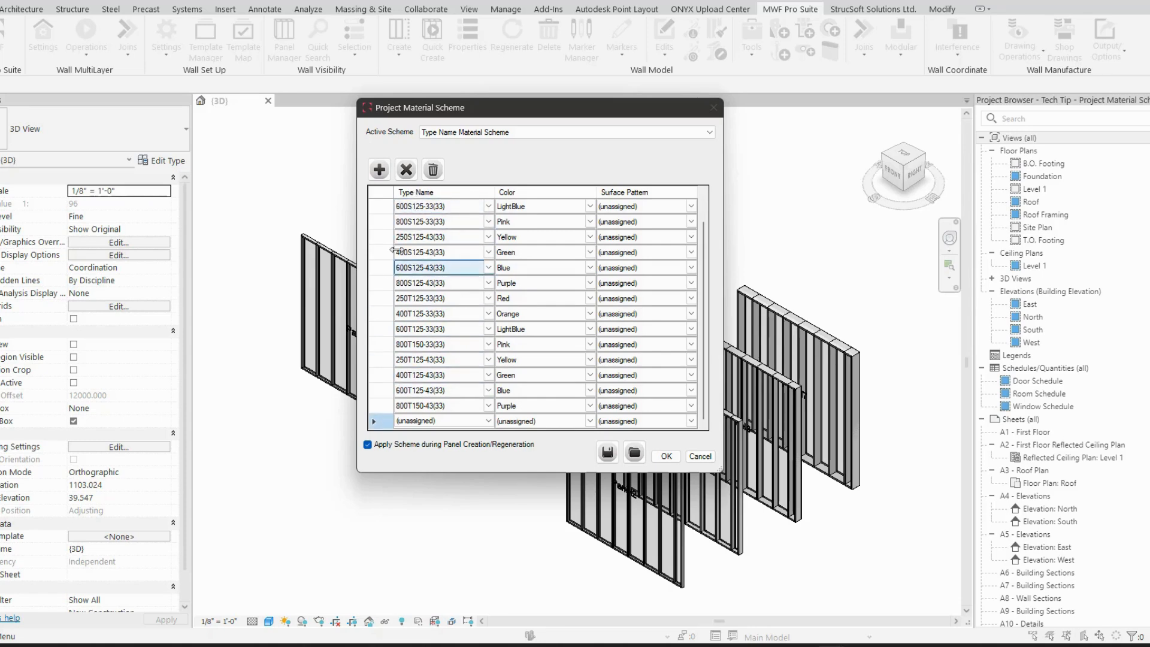
click(407, 171)
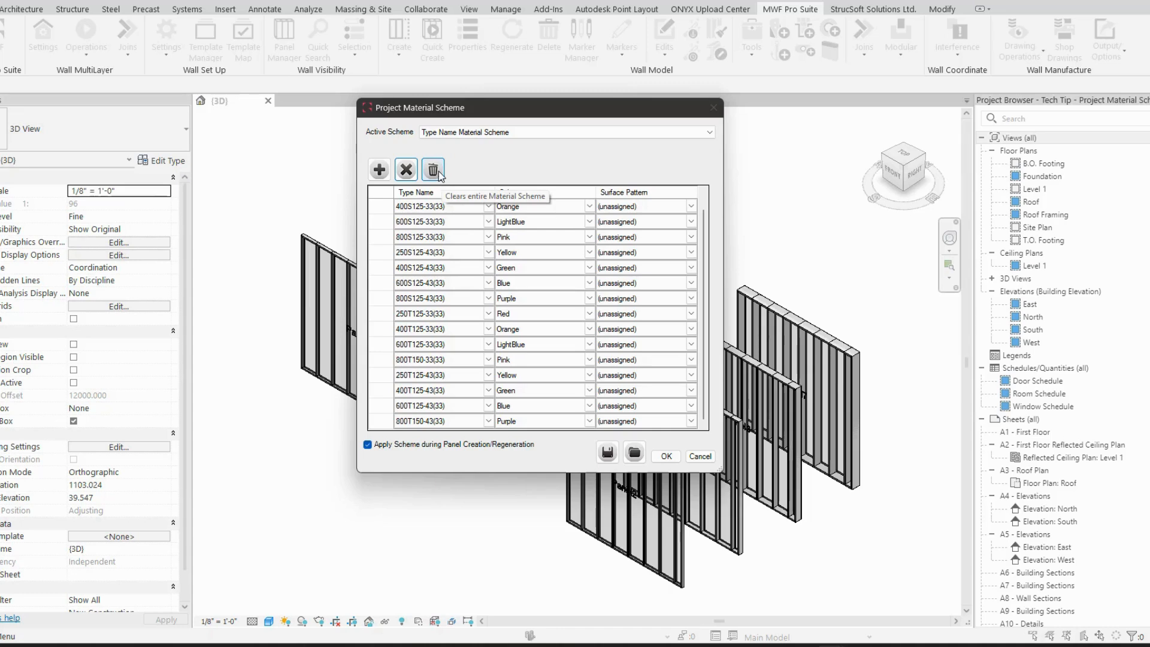
Accept the type name material scheme and regenerate all the wall panels in the 3D view with it
click(506, 409)
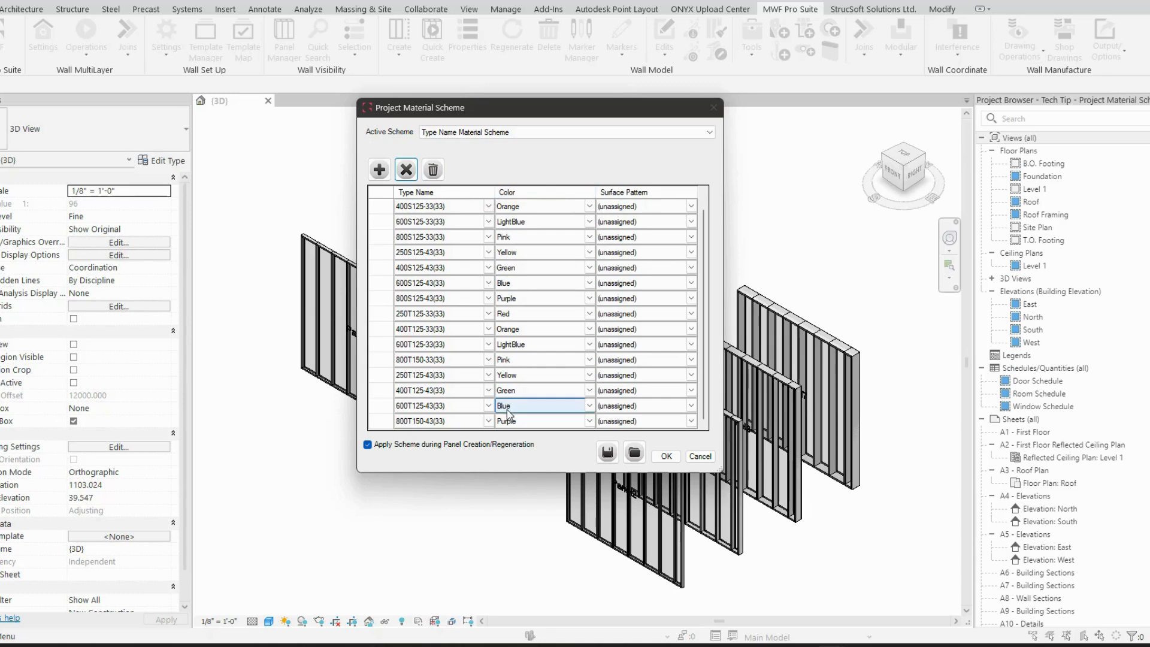
click(543, 422)
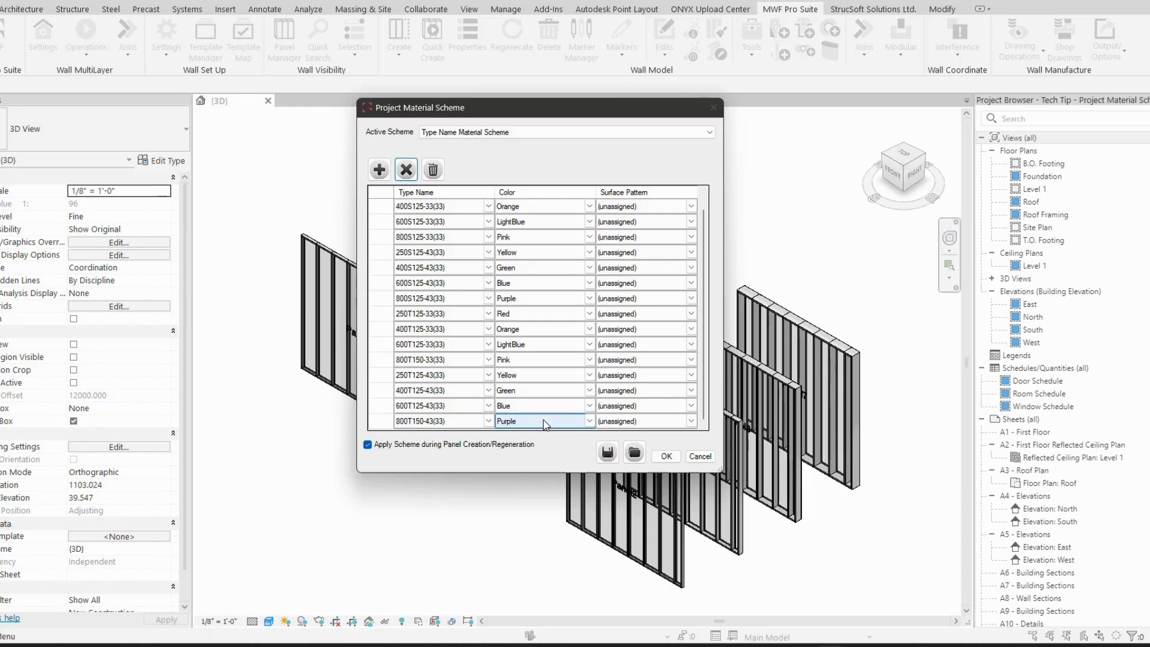
click(669, 456)
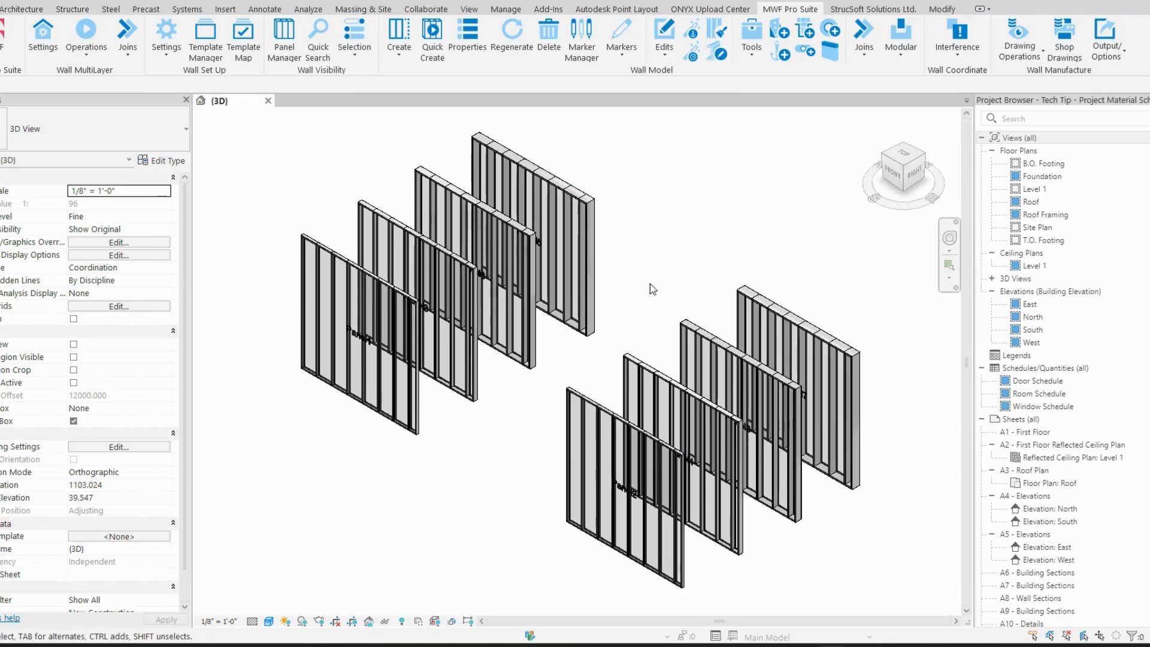
scroll(719, 263, down, 2)
drag(778, 216, 359, 484)
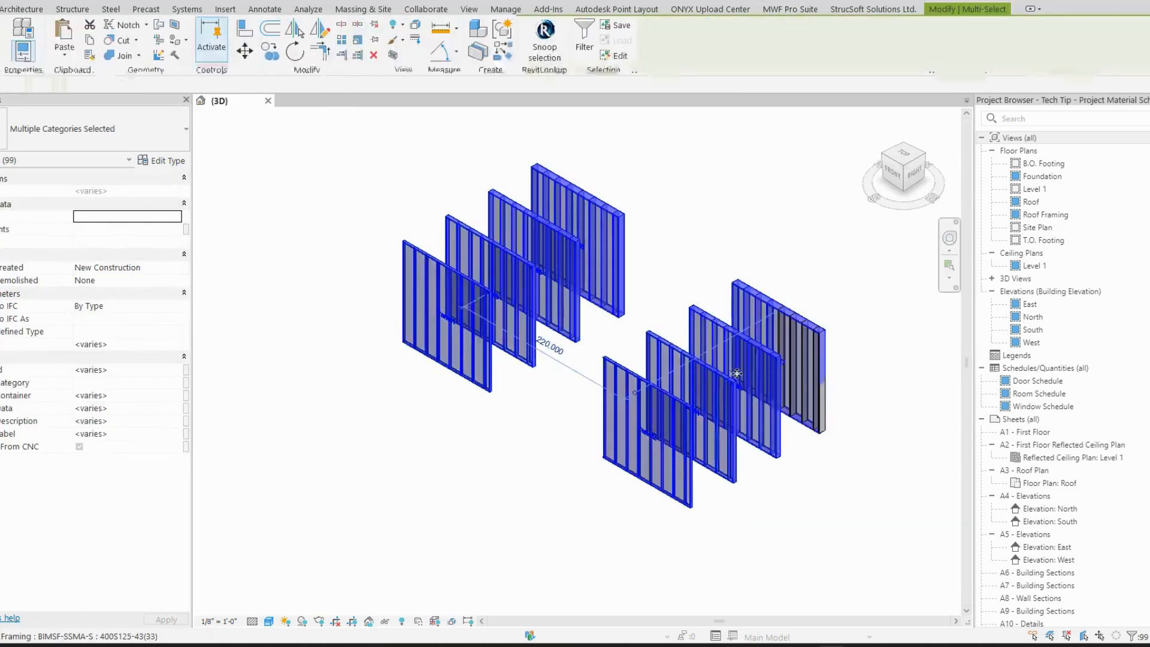
click(788, 9)
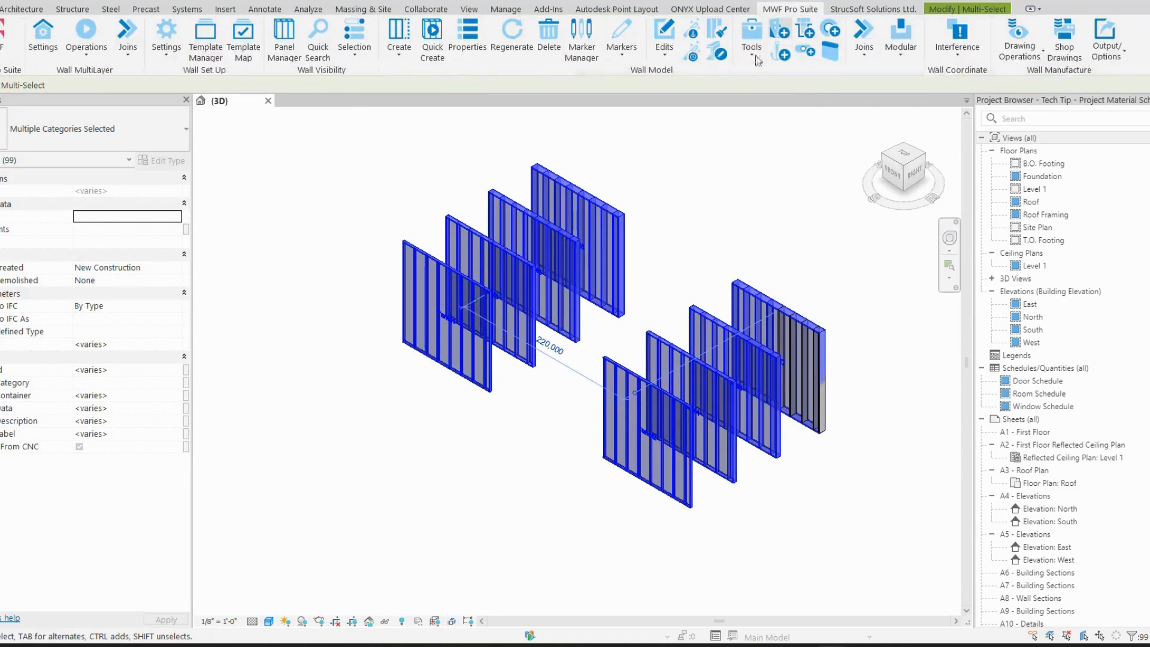
click(512, 55)
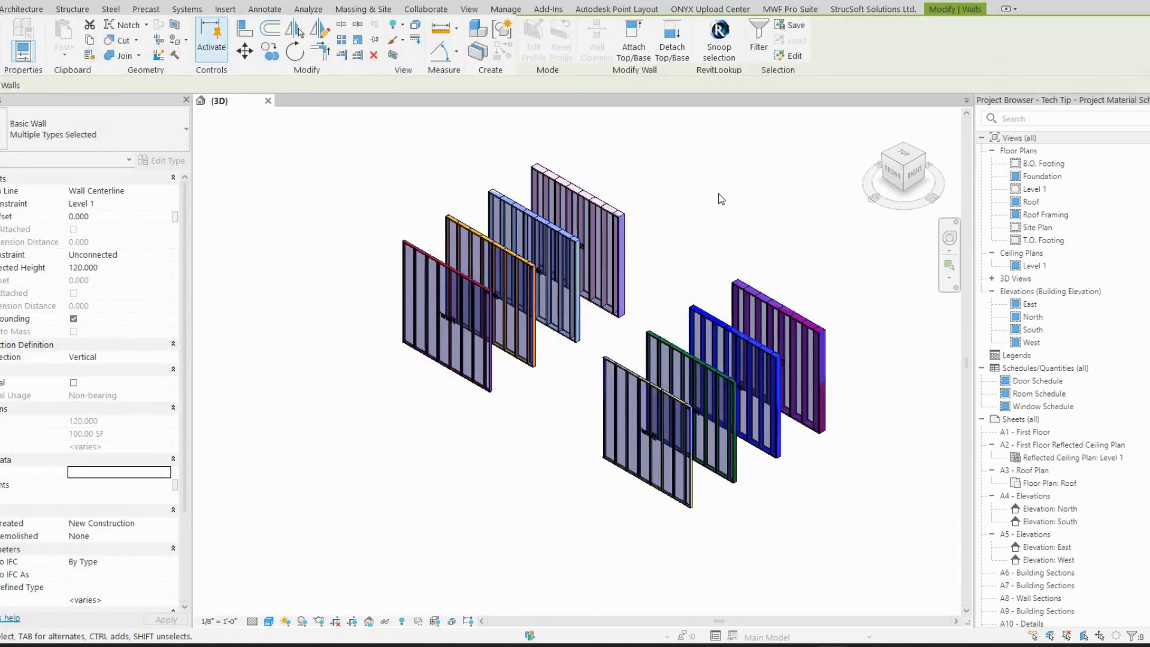
click(718, 193)
middle_drag(810, 240, 747, 240)
scroll(639, 248, up, 1)
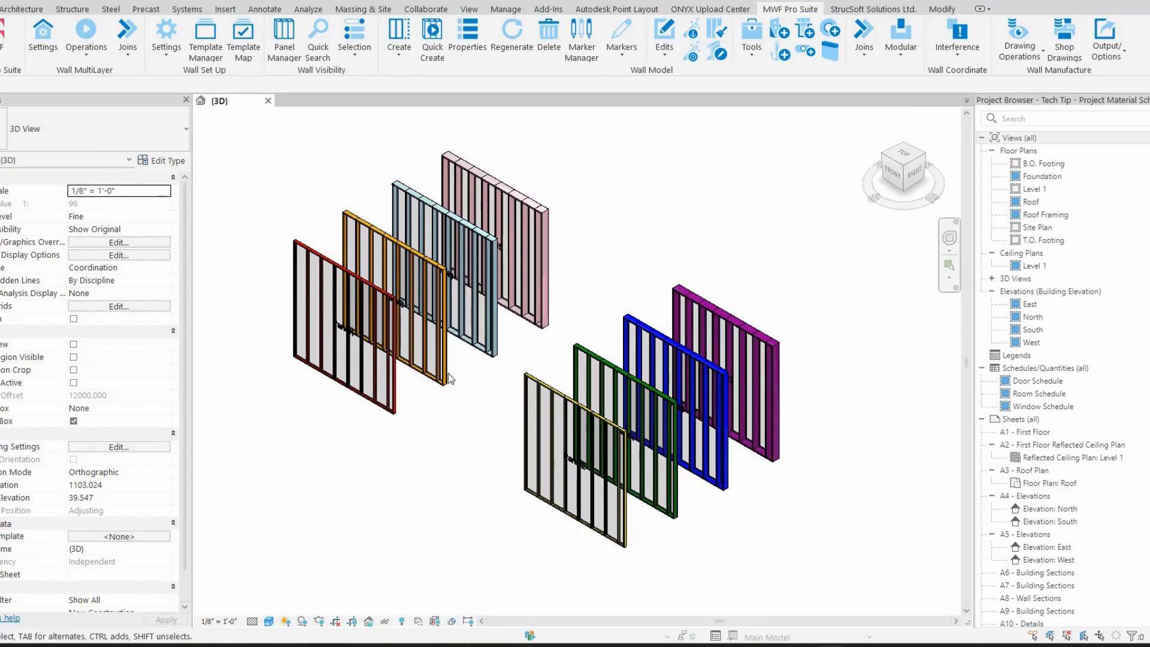
scroll(410, 376, up, 2)
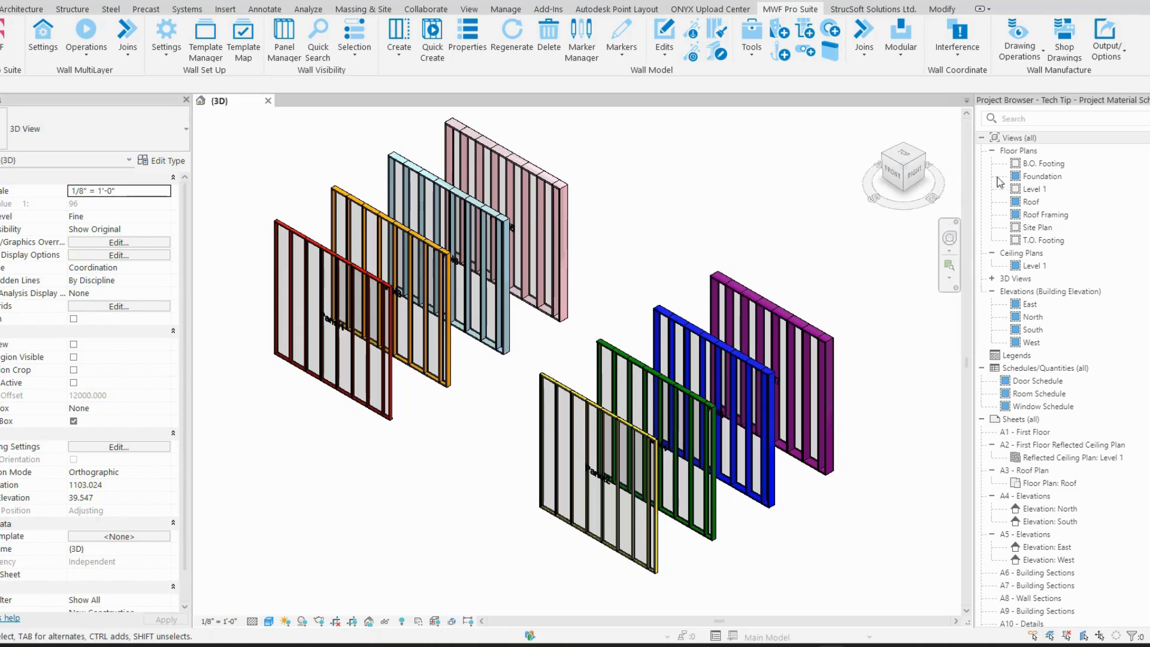
In the Level 1 floor plan, override the wall category's graphics to increase its surface transparency
double_click(1057, 189)
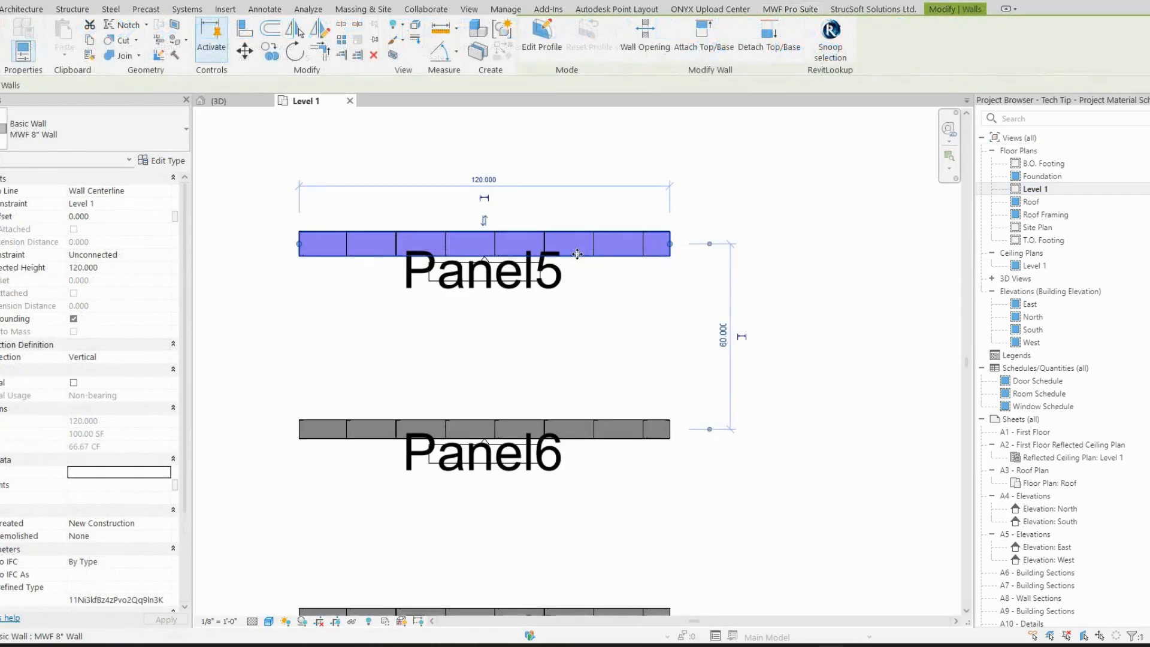
right_click(579, 245)
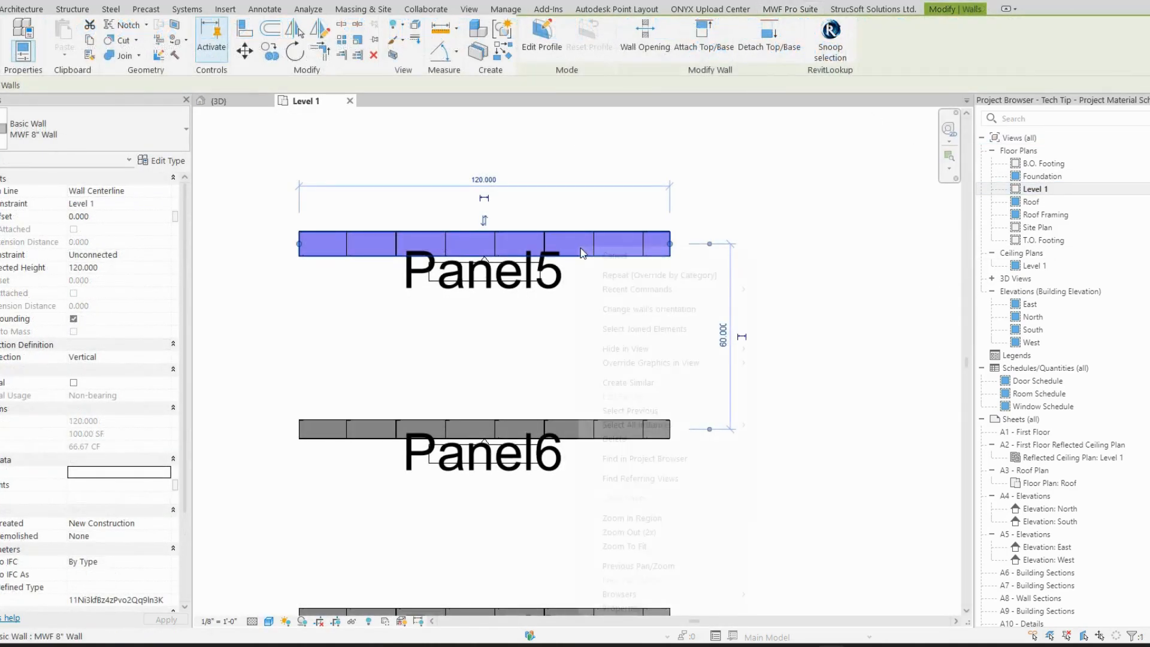
mouse_move(659, 363)
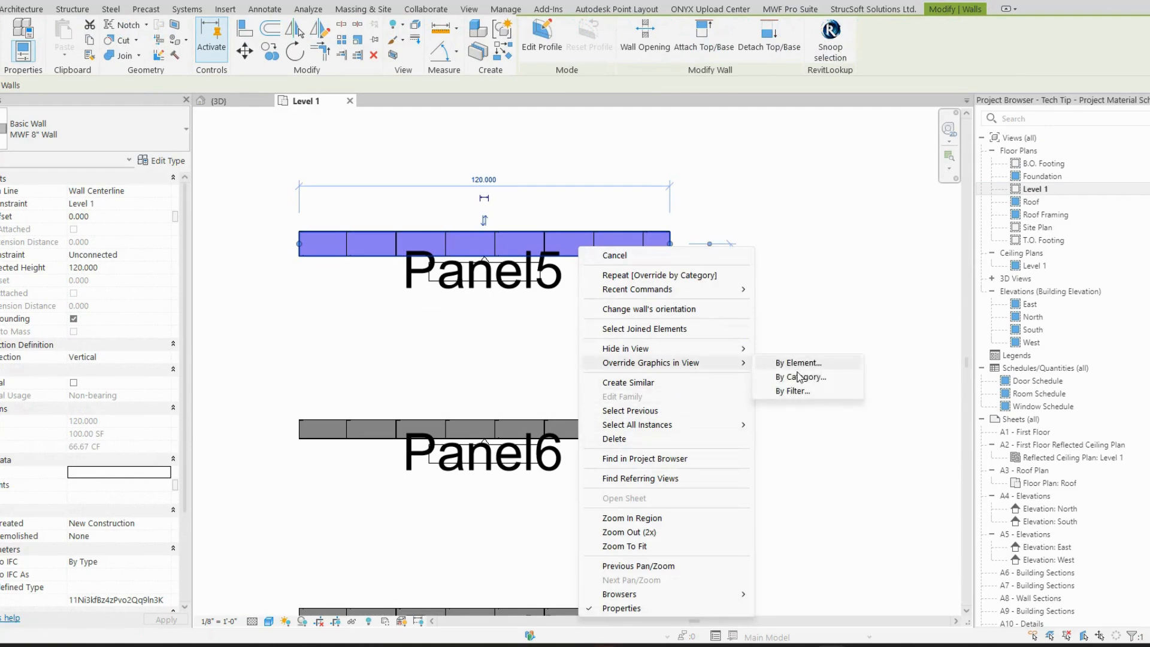
click(802, 376)
click(637, 301)
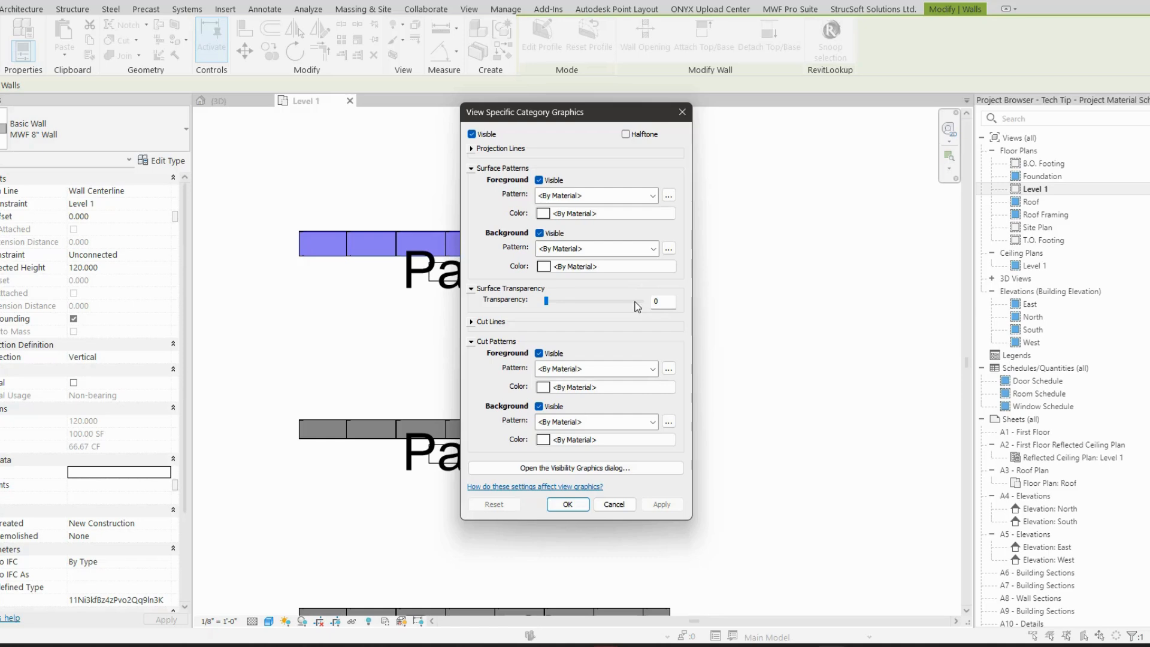
click(568, 505)
click(761, 195)
scroll(761, 196, down, 5)
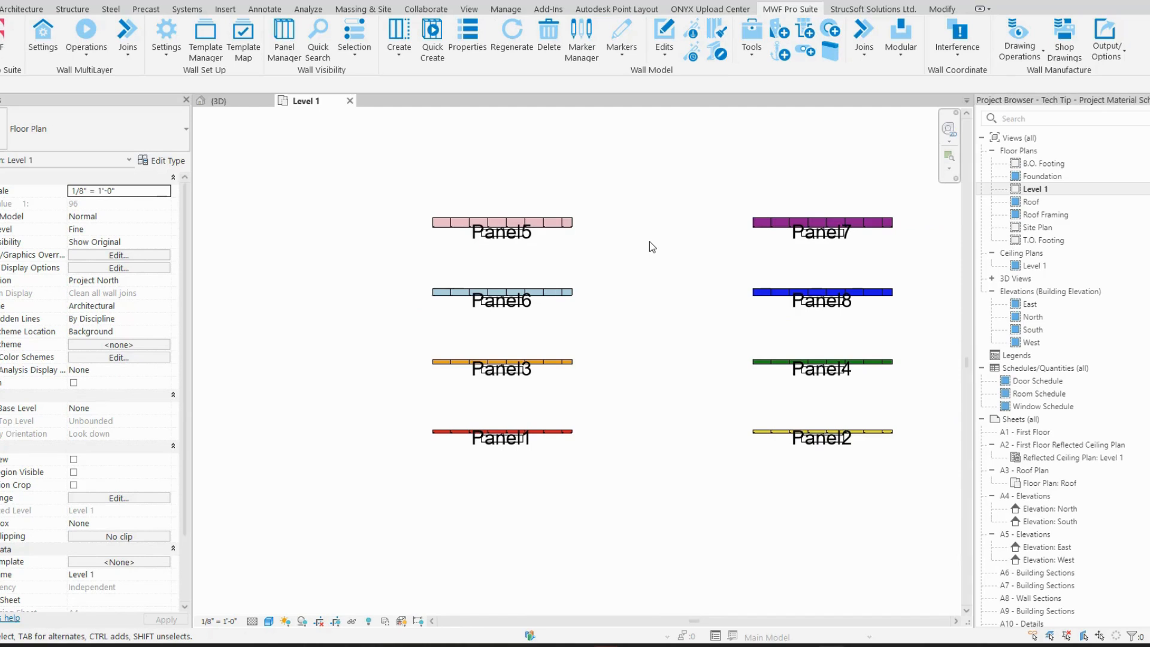
middle_click(634, 238)
middle_click(635, 238)
scroll(615, 275, up, 5)
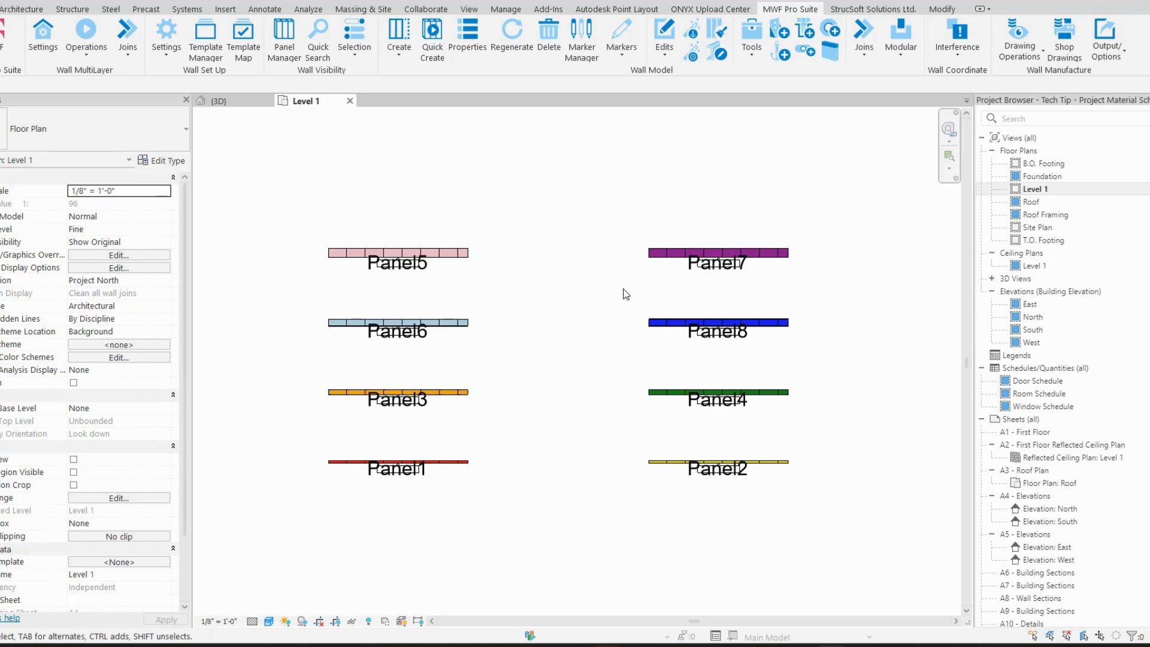
Return to the 3D view and switch the active project material scheme to Thickness Range Material Scheme
click(247, 99)
middle_drag(628, 291, 650, 319)
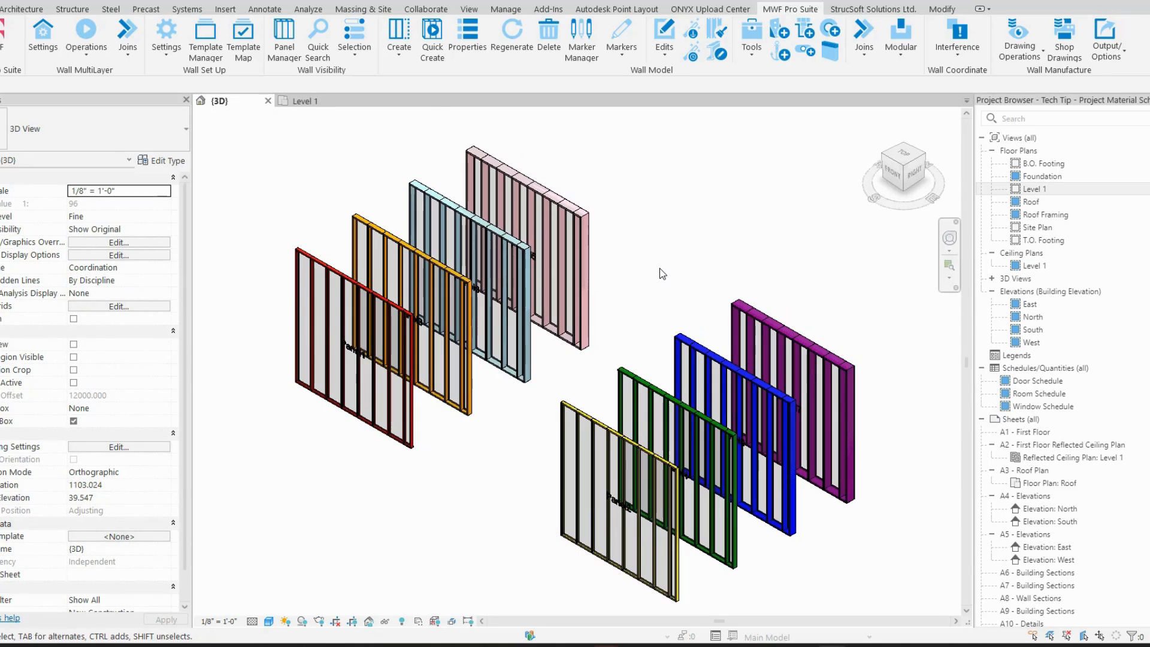
click(174, 52)
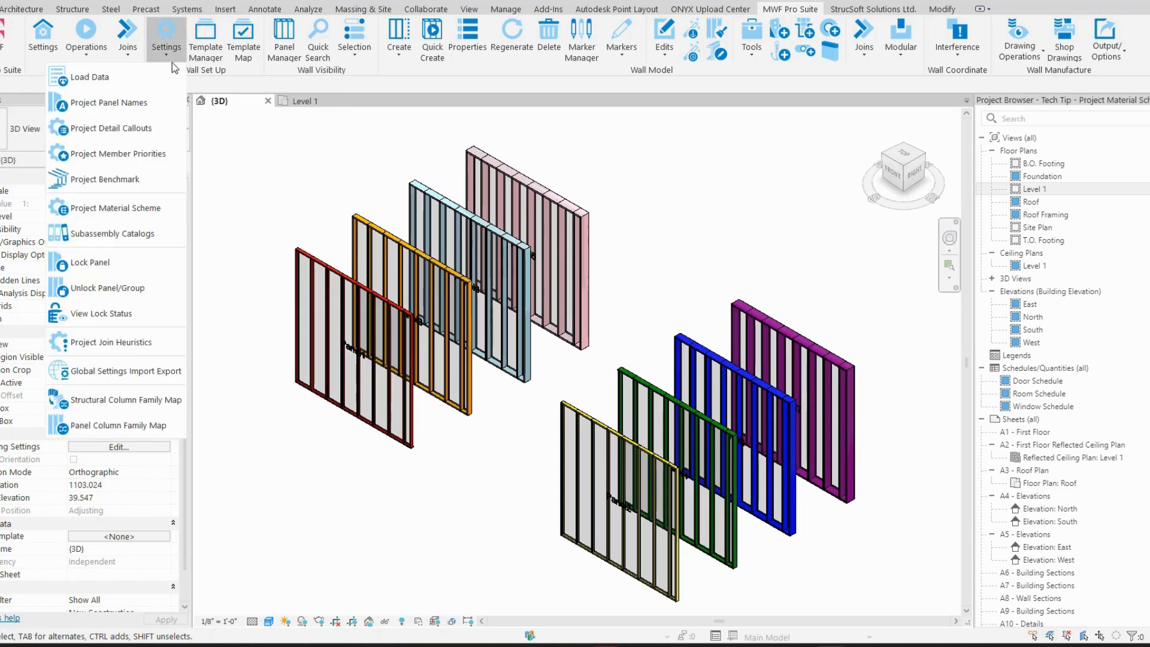
click(135, 209)
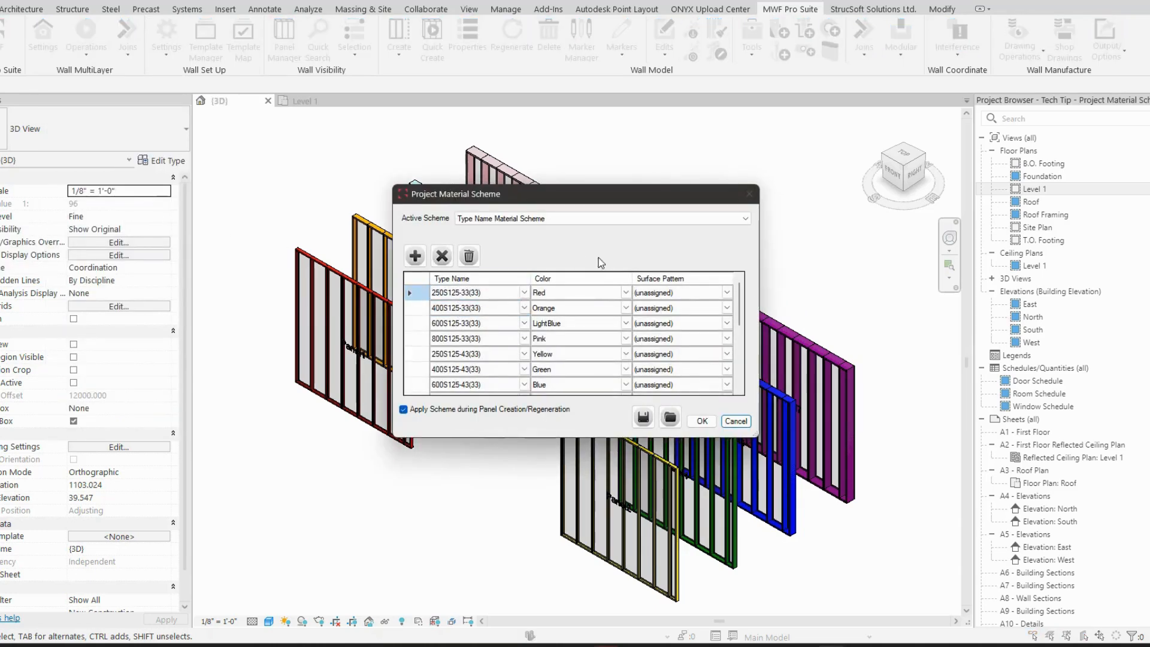
click(746, 219)
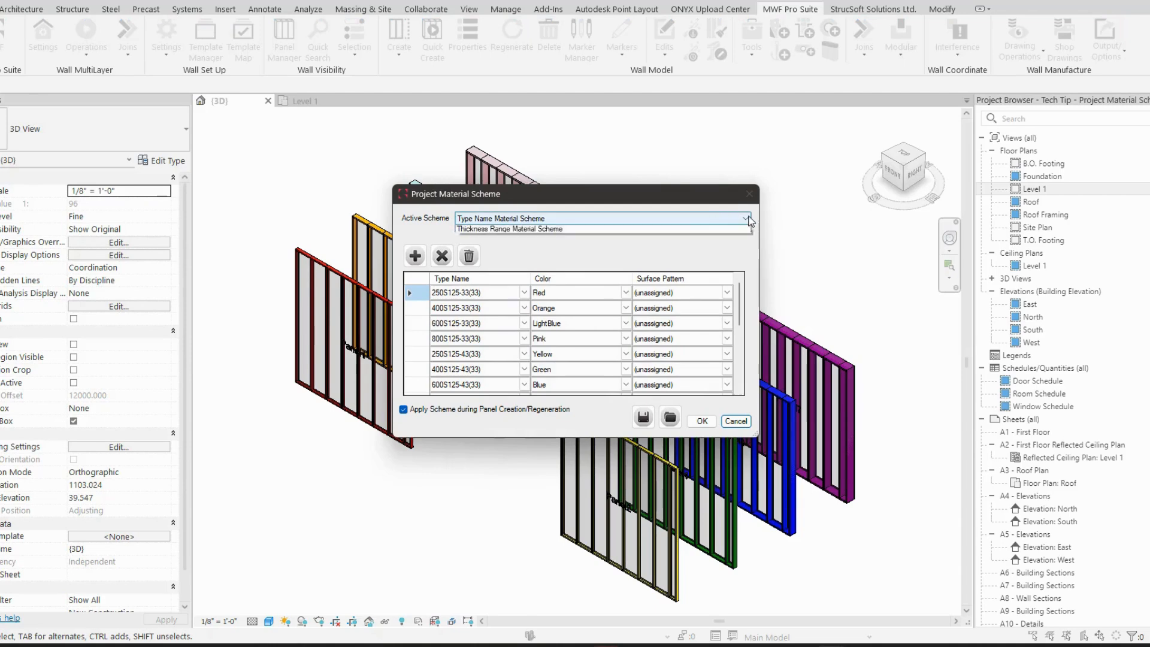
click(508, 233)
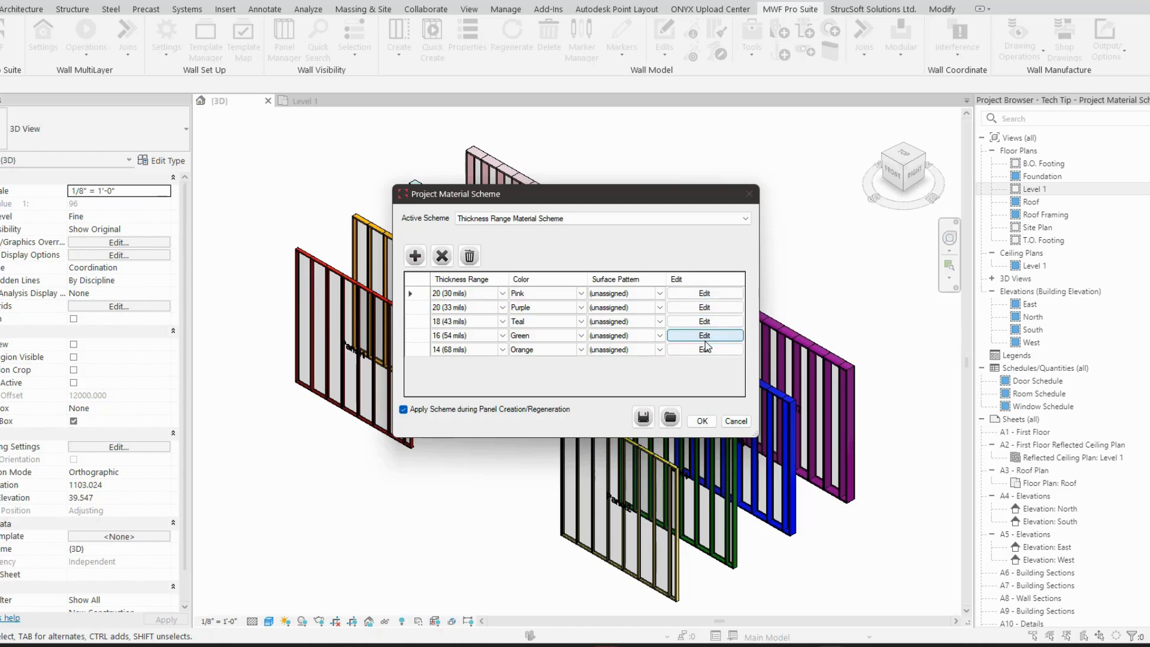
Check the names and min/max limits of the 20 (30 mils) and 20 (33 mils) thickness ranges
click(717, 292)
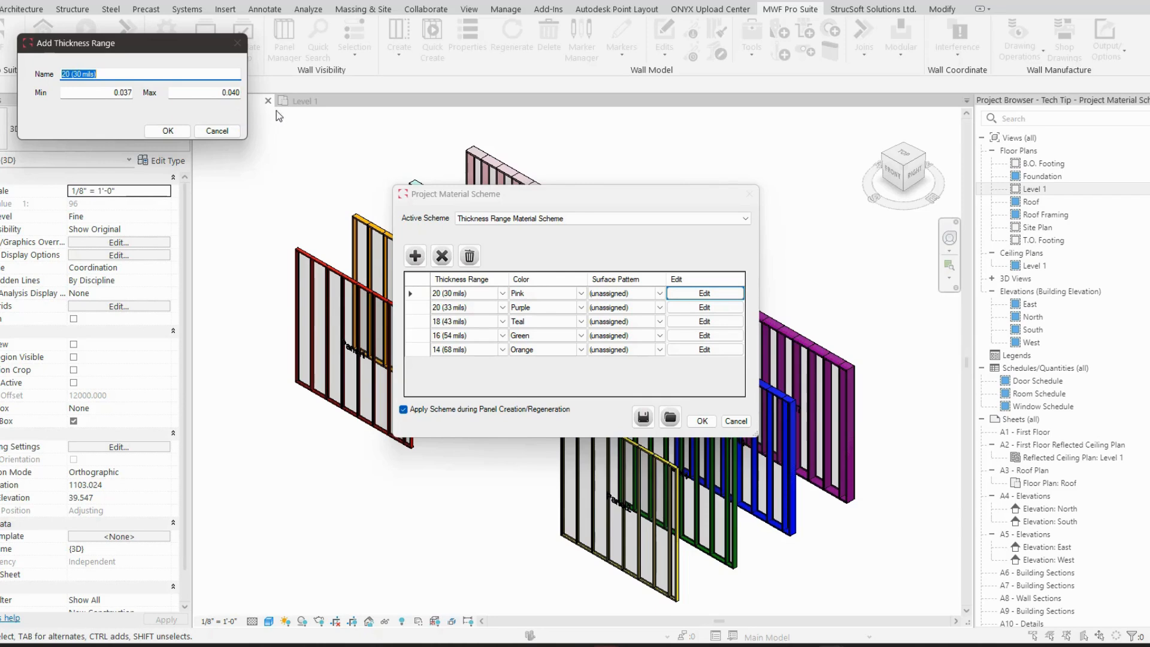
click(168, 131)
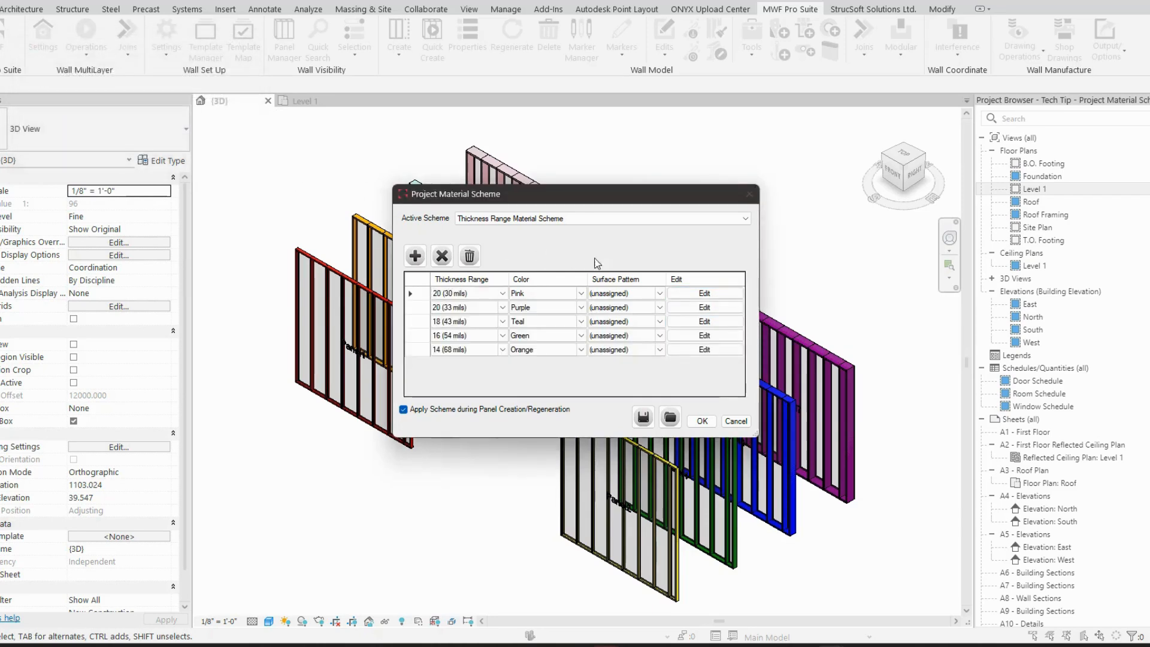
click(694, 309)
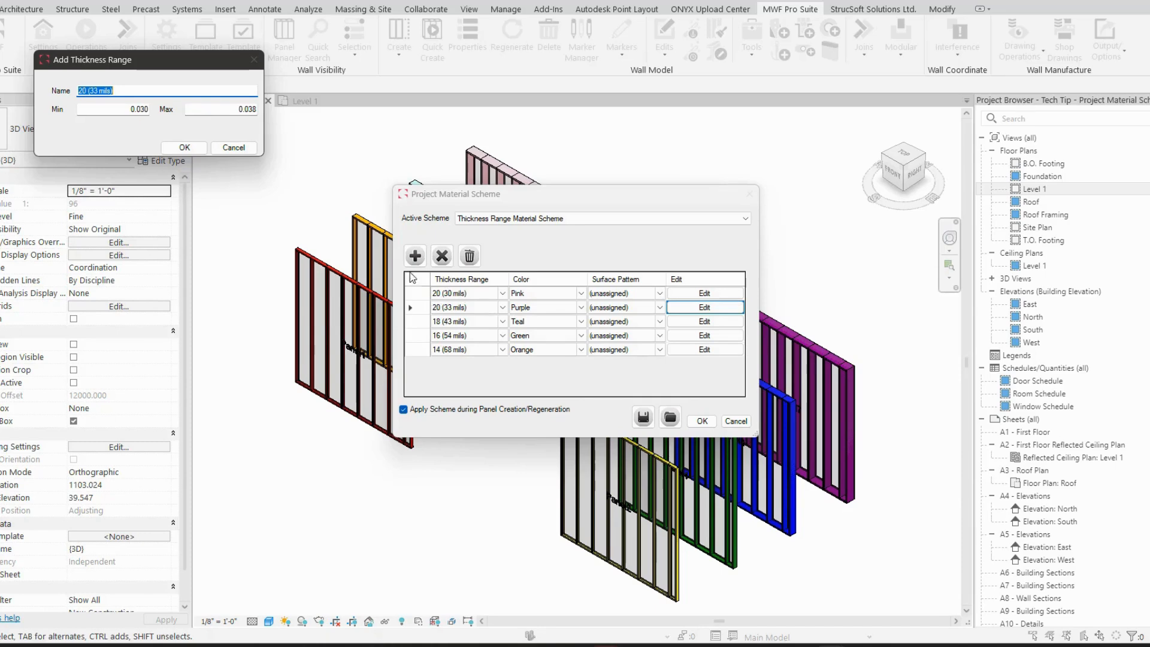
click(185, 147)
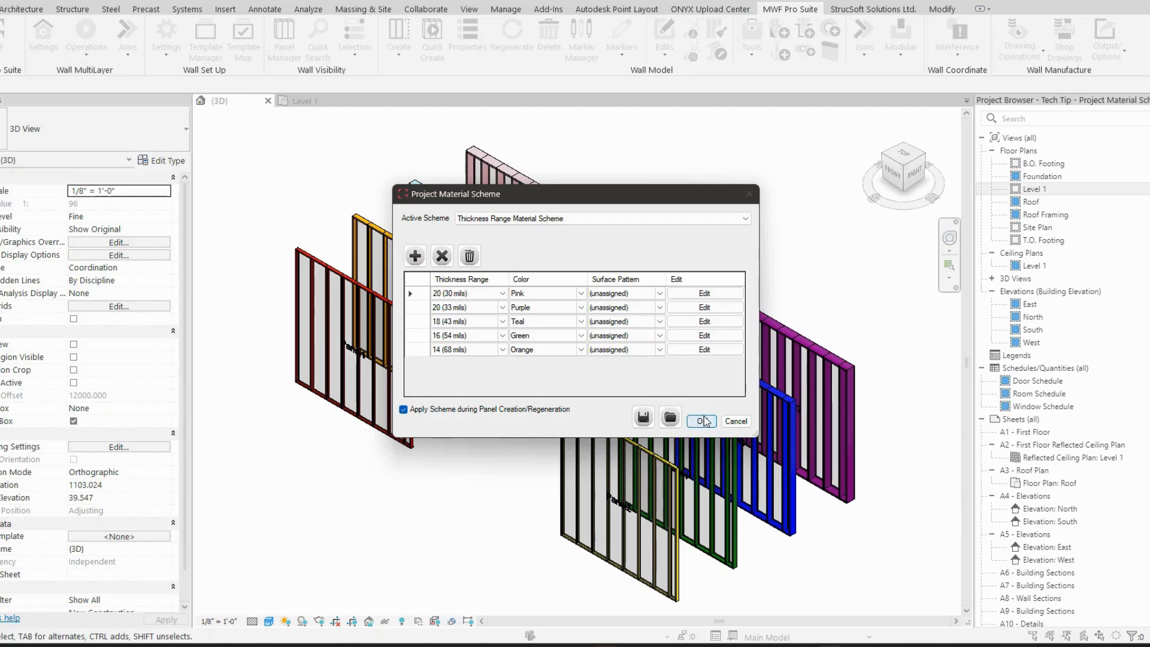
Review the colors assigned to the thickness ranges and the surface pattern options available for the 20 (30 mils) range
click(484, 324)
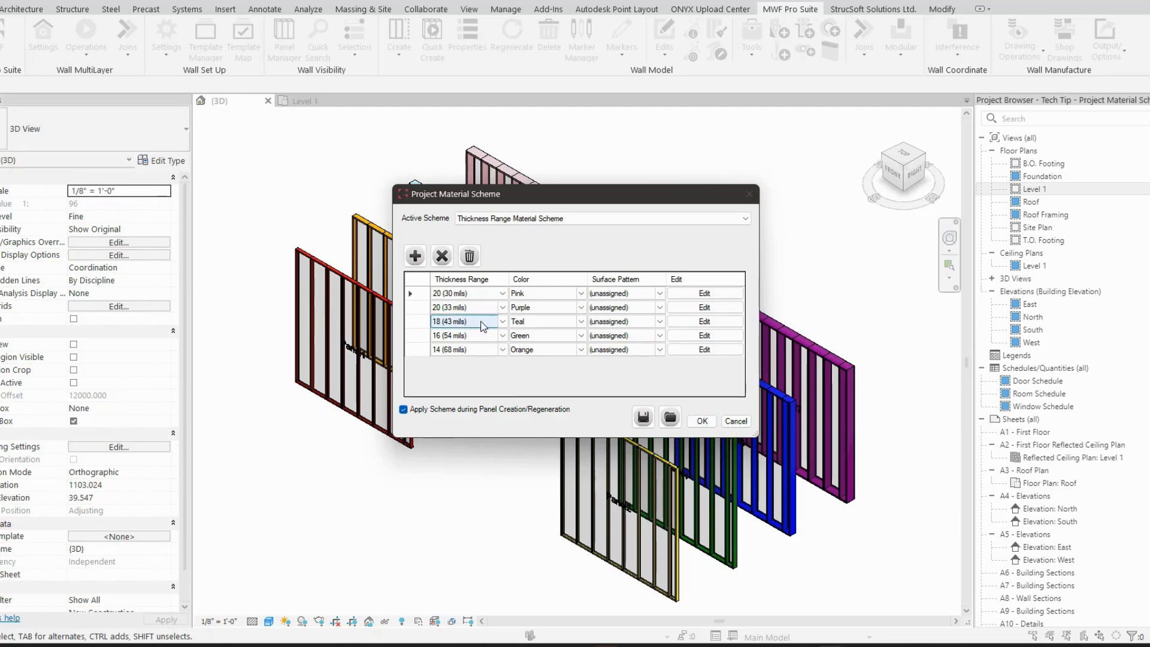
click(552, 321)
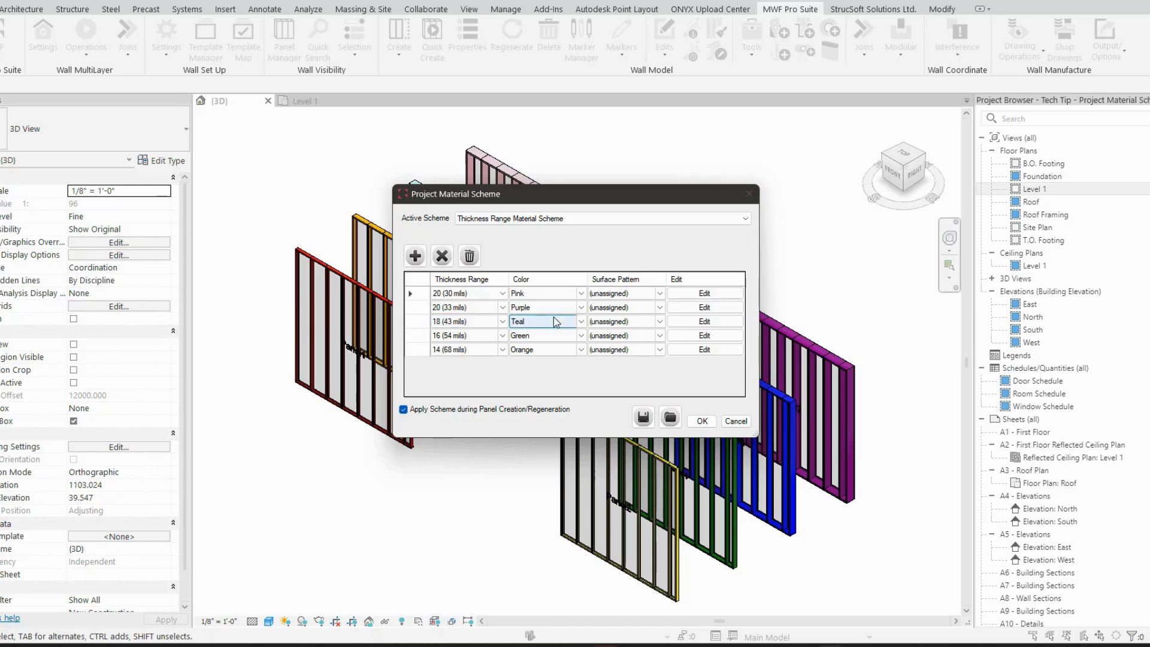
click(551, 348)
click(650, 294)
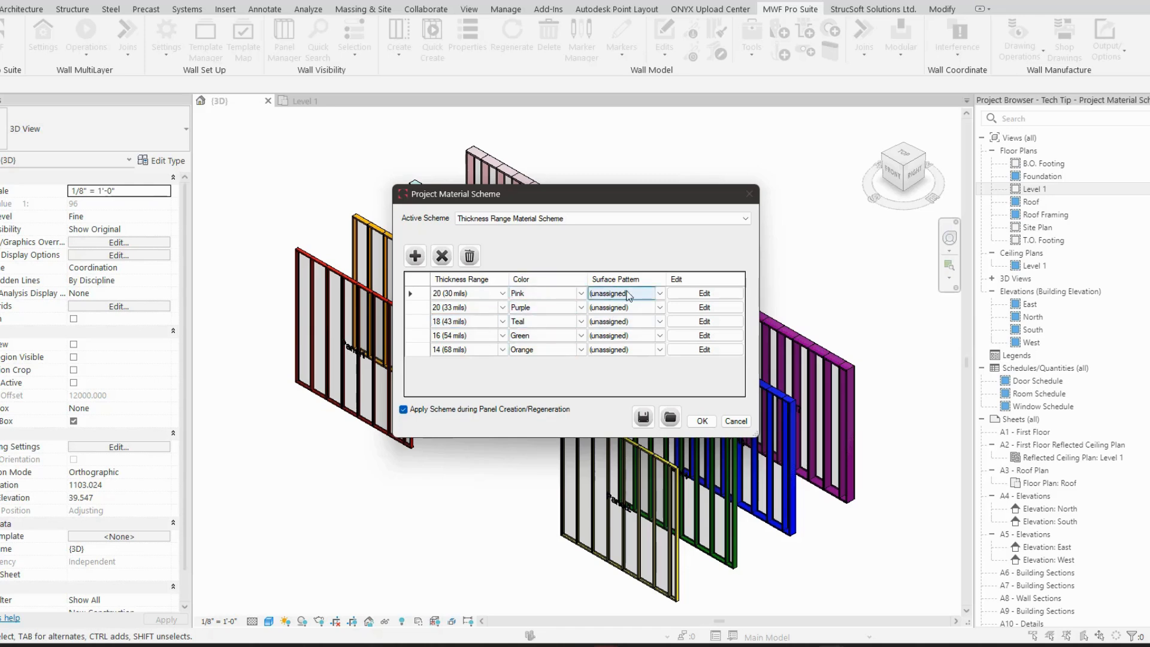
click(659, 292)
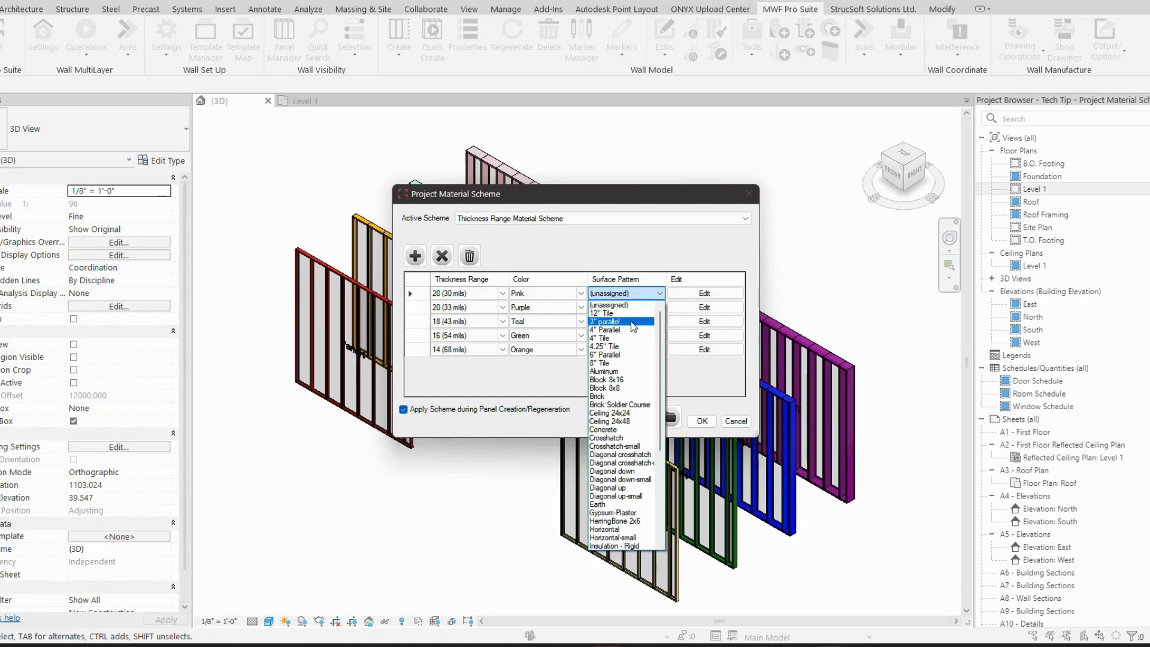
click(655, 262)
Accept the thickness range material scheme and regenerate all the wall panels in the 3D view with it
click(702, 421)
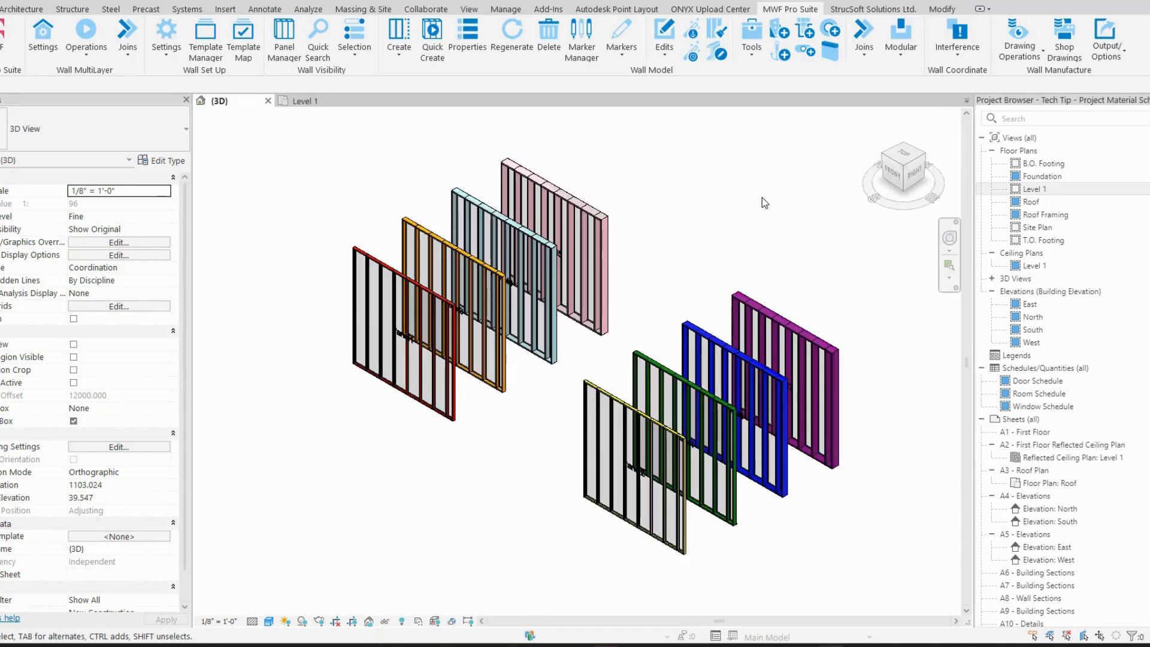
drag(762, 197, 403, 522)
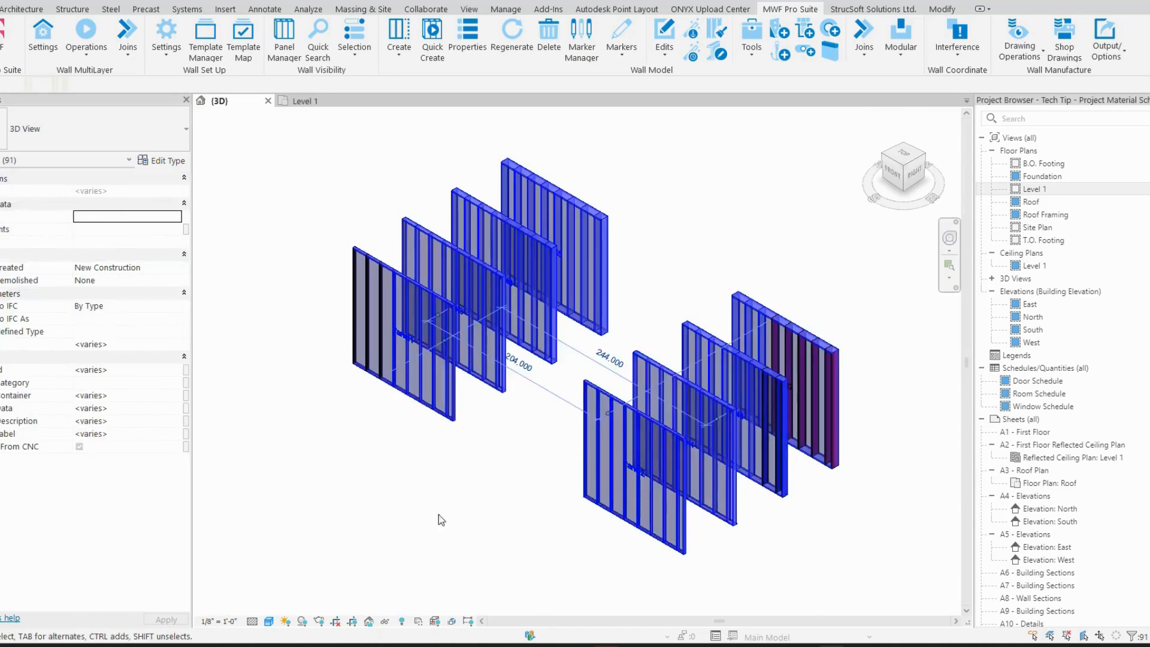
click(799, 10)
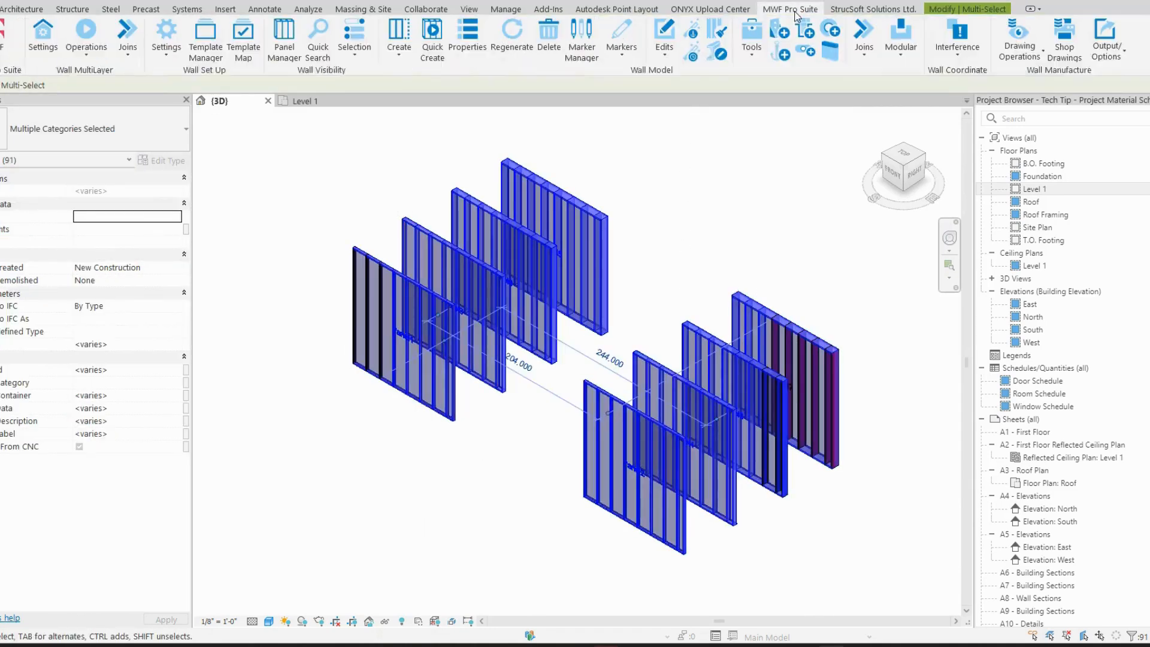
click(512, 48)
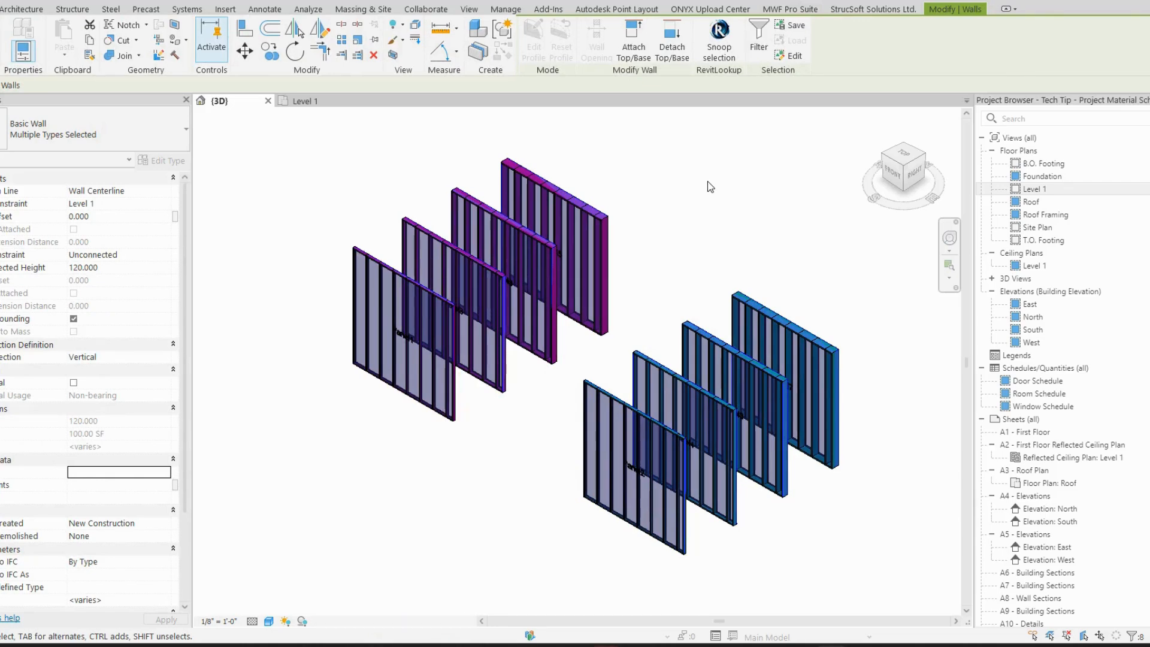
click(716, 242)
scroll(647, 246, up, 2)
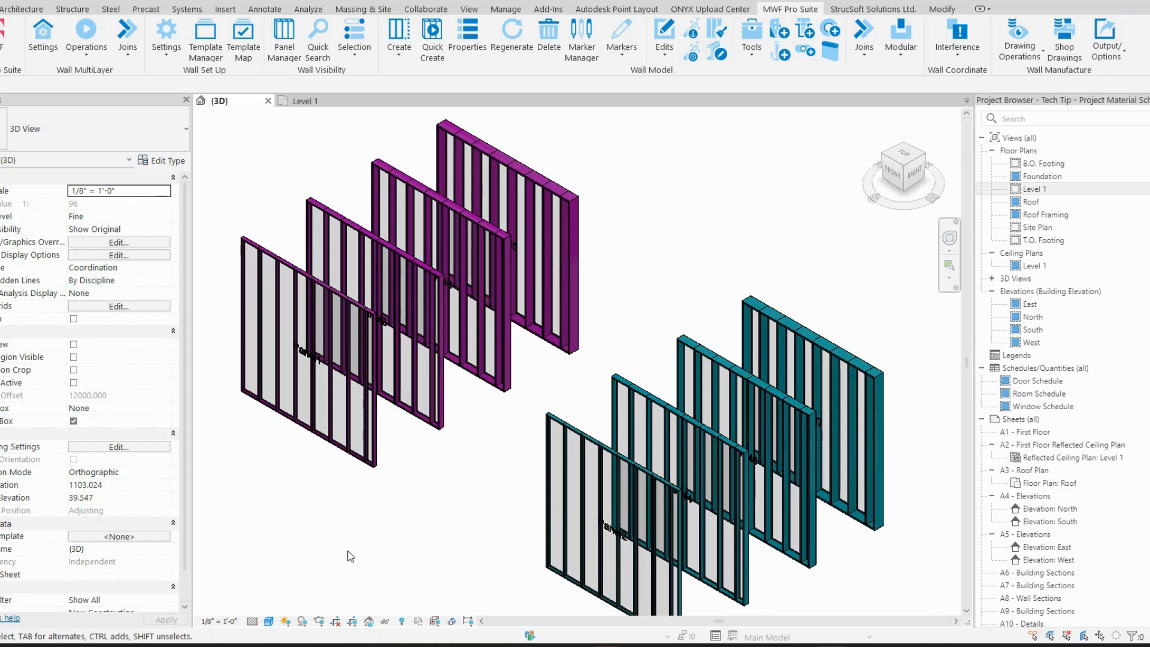
Set the project's length units to round to 1 decimal place
key(u)
key(n)
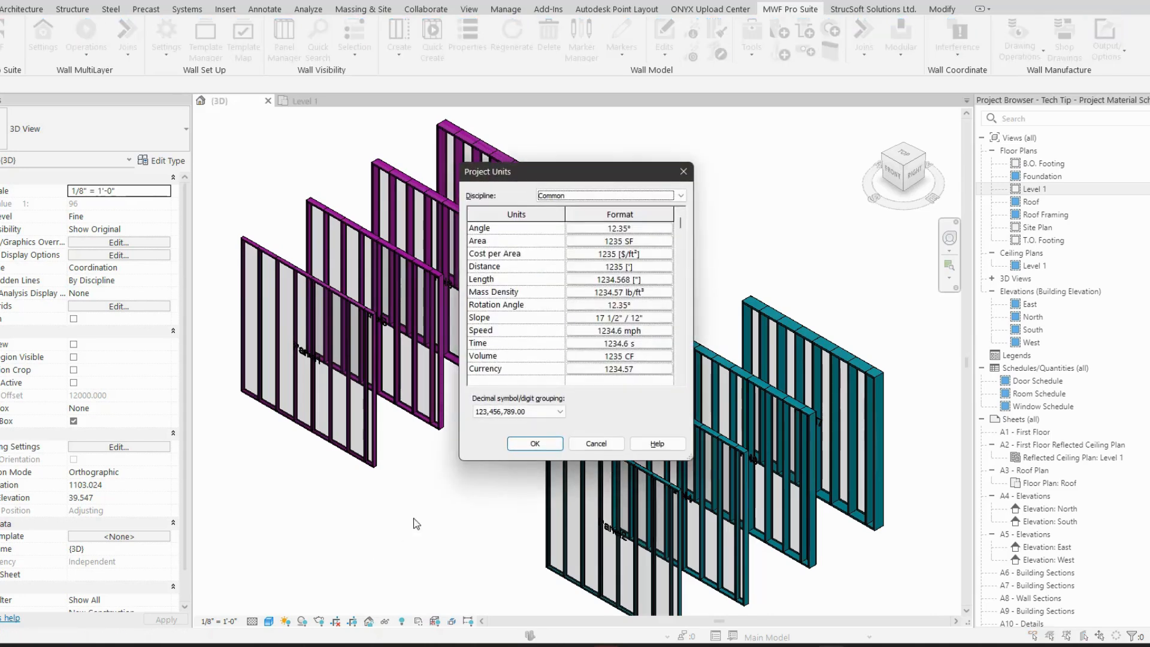
click(596, 281)
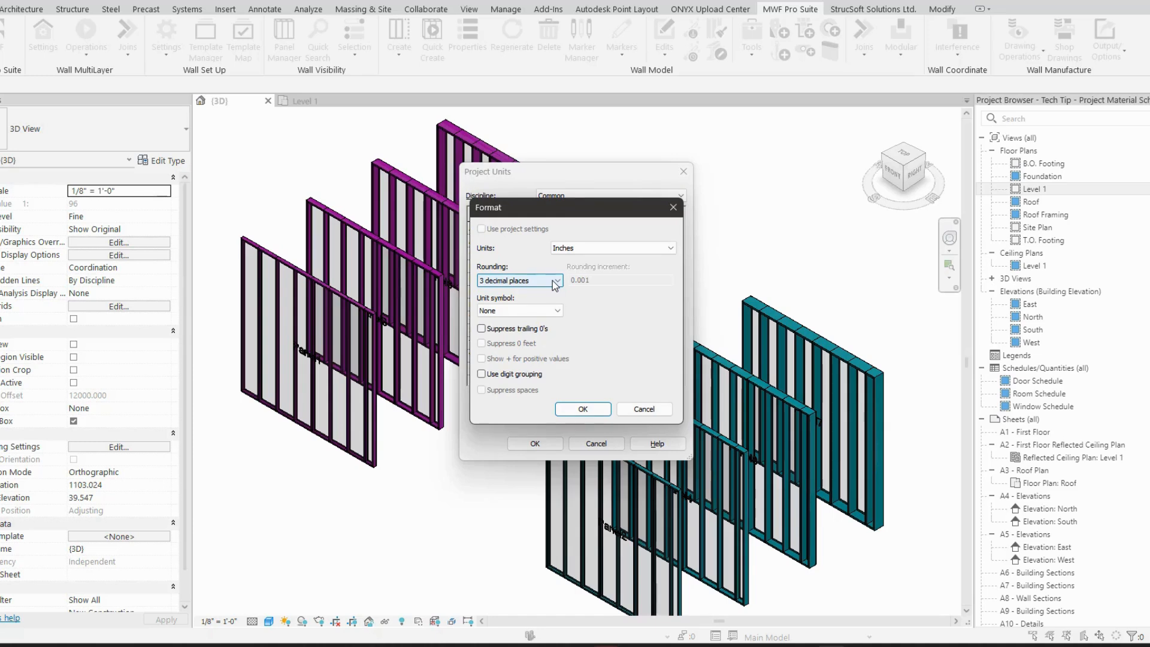
click(556, 283)
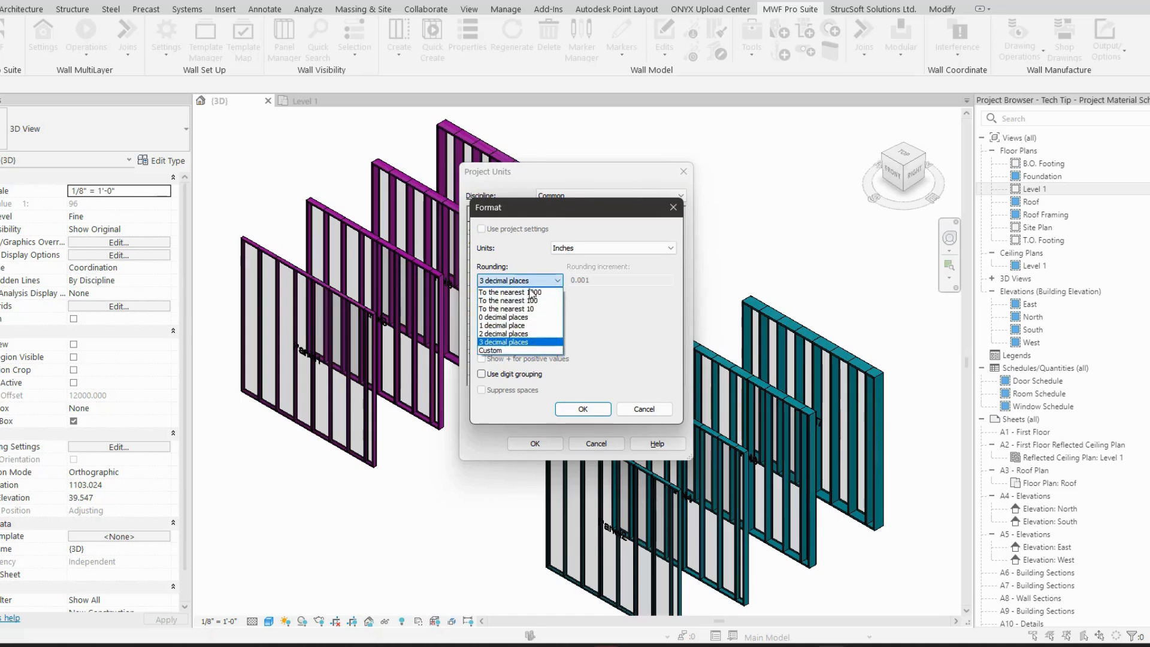
click(519, 327)
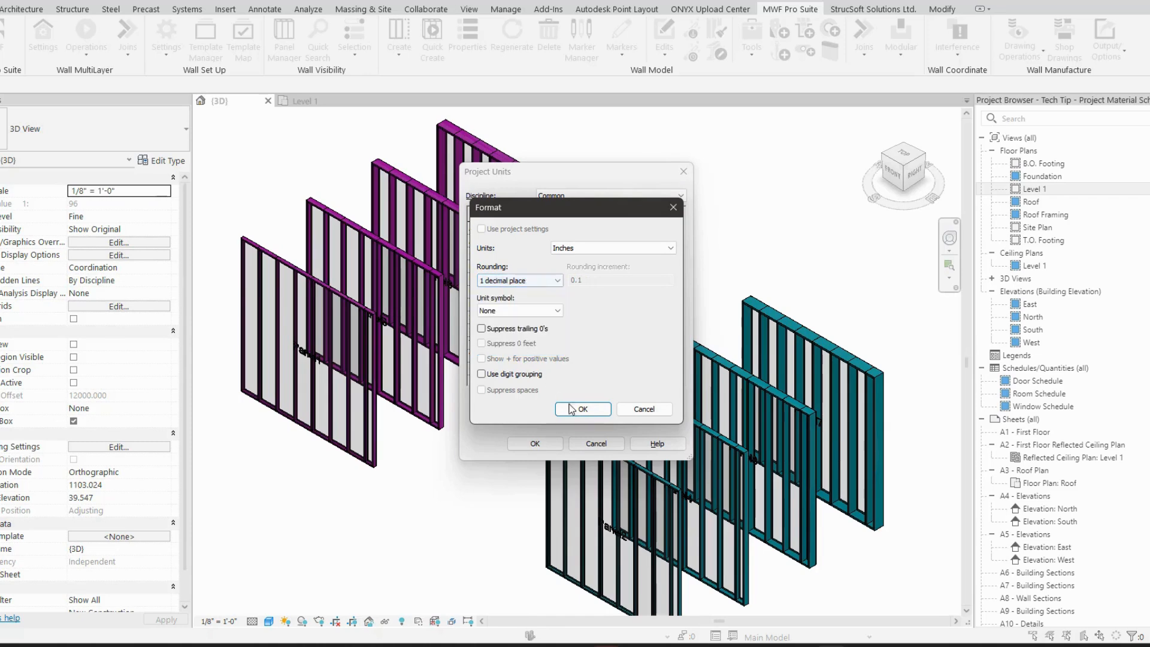
click(604, 412)
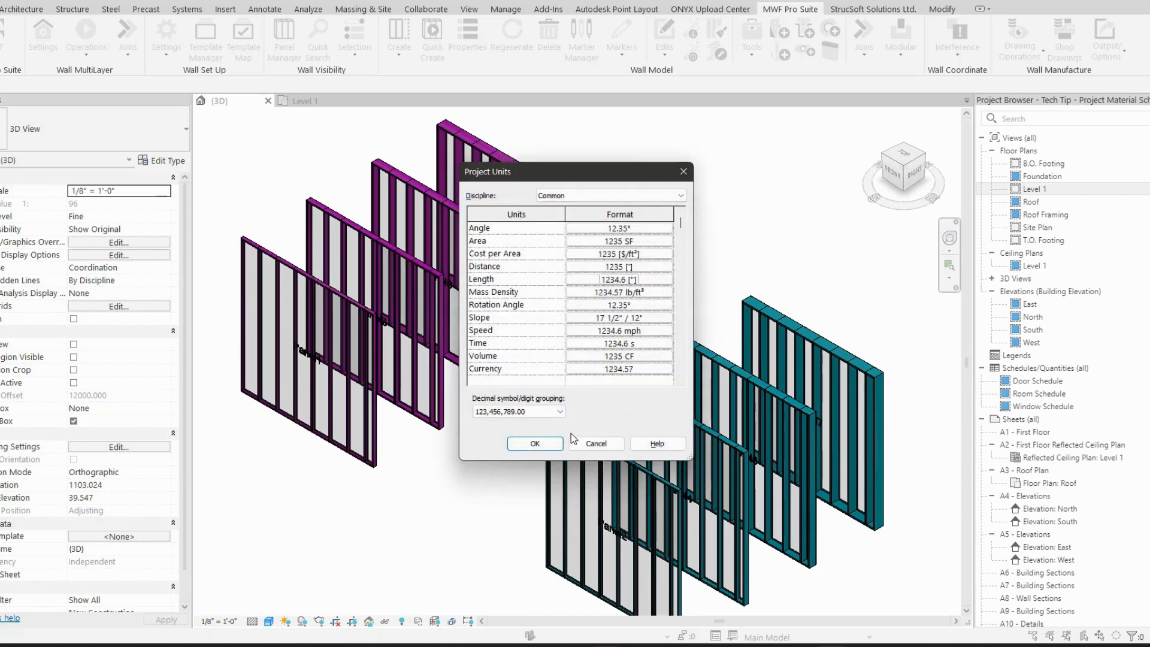
click(533, 443)
scroll(768, 212, down, 1)
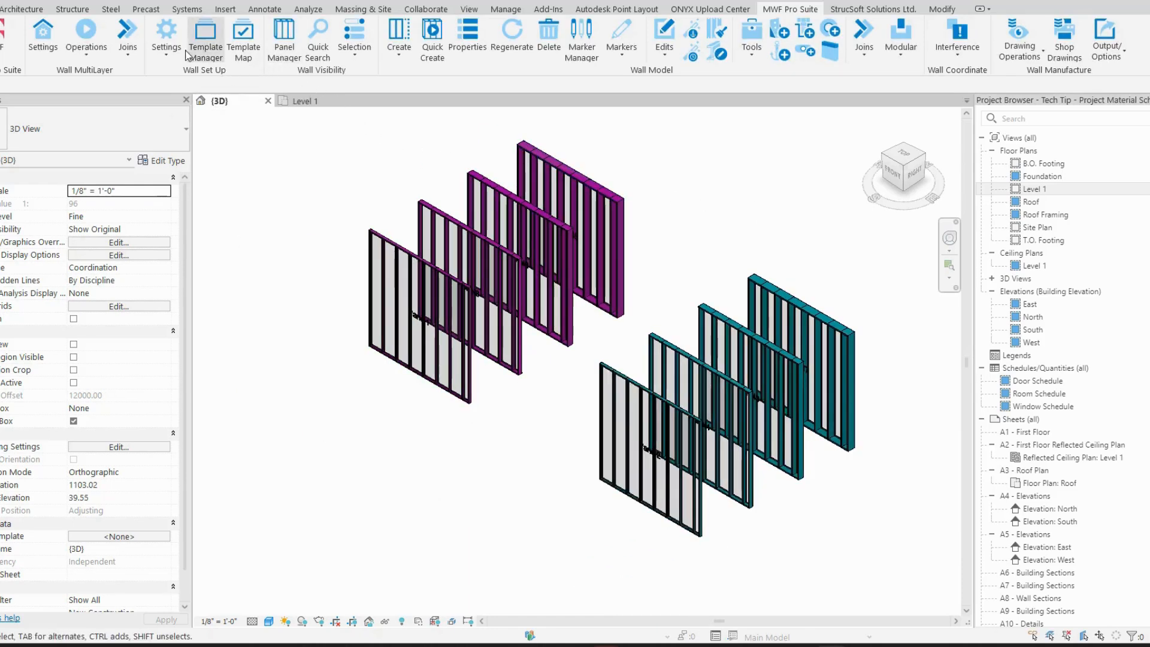
In the project material scheme, re-accept the 20 (30 mils) and 20 (33 mils) range limits and check the 18 (43 mils) limits
click(166, 48)
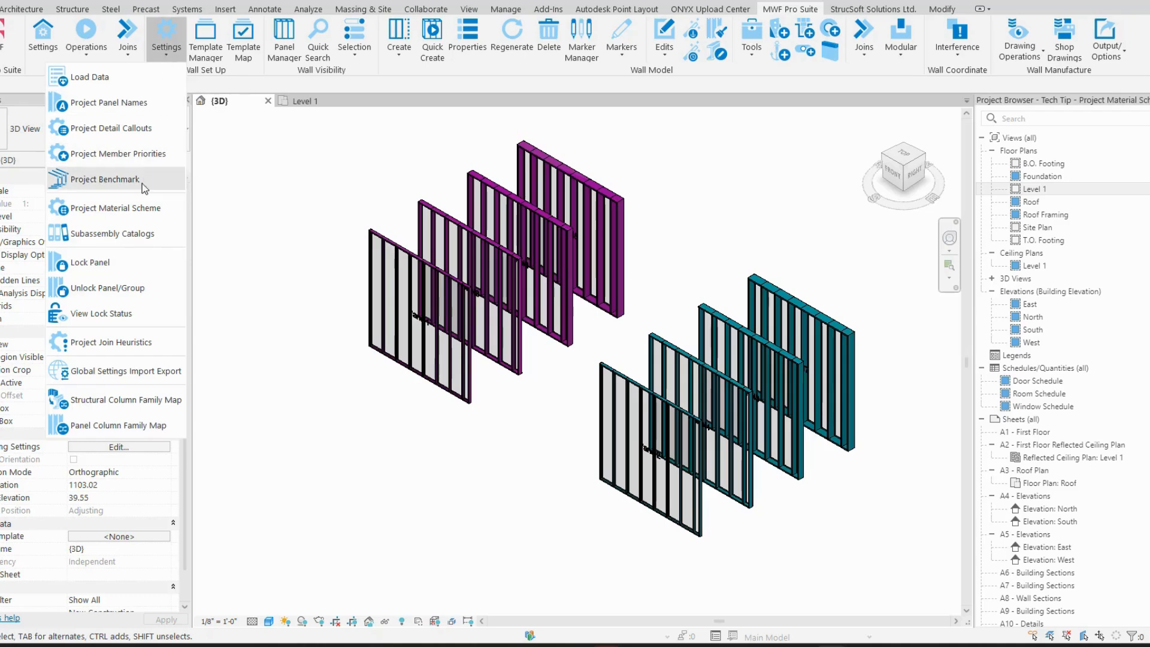
click(115, 207)
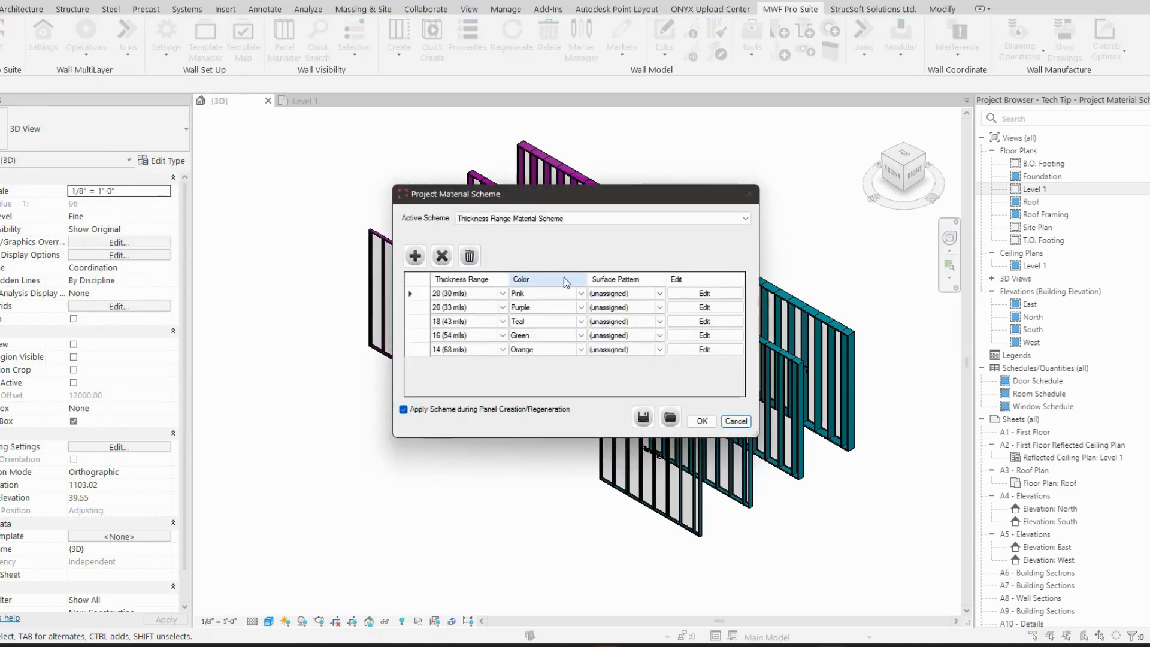
click(704, 293)
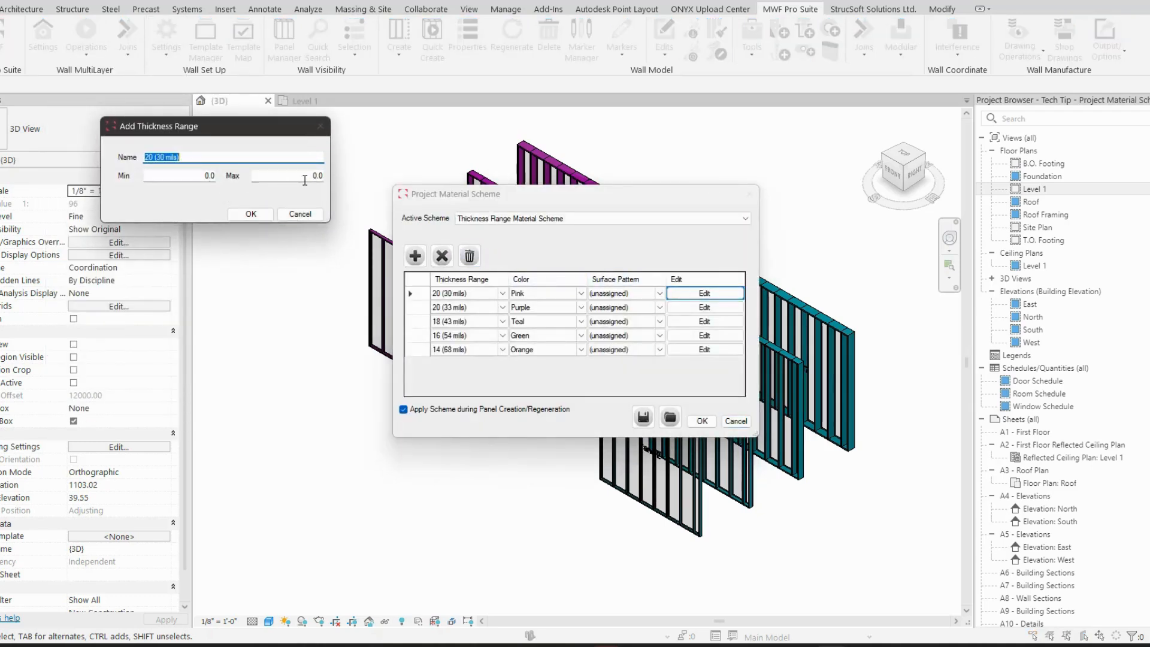
click(251, 214)
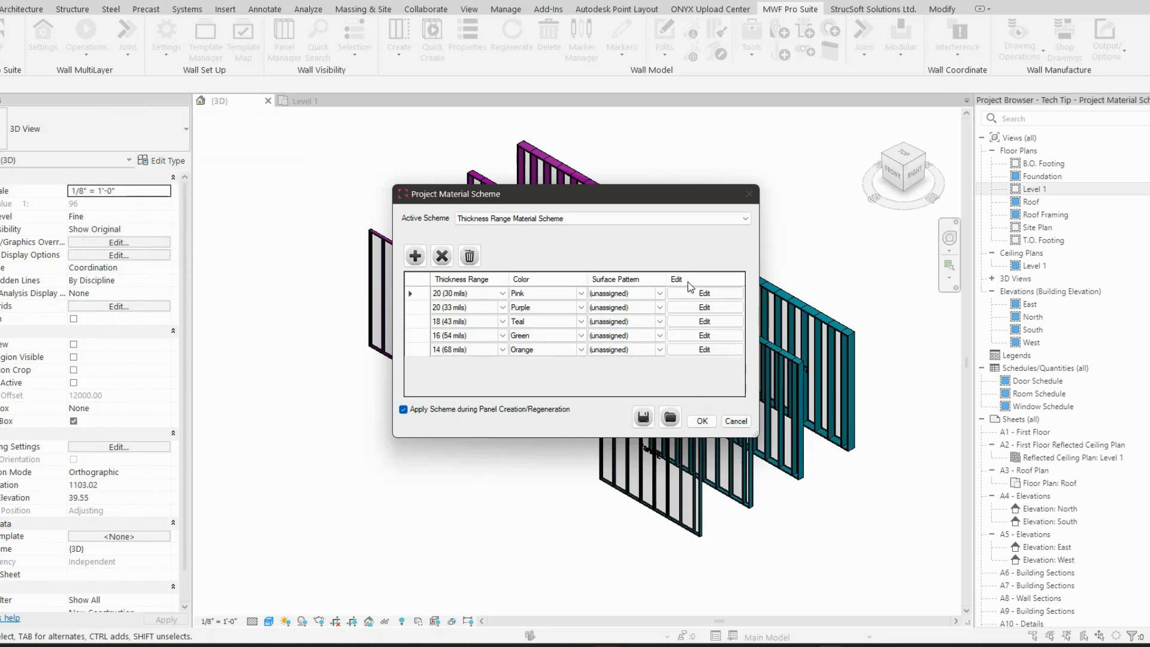
click(712, 309)
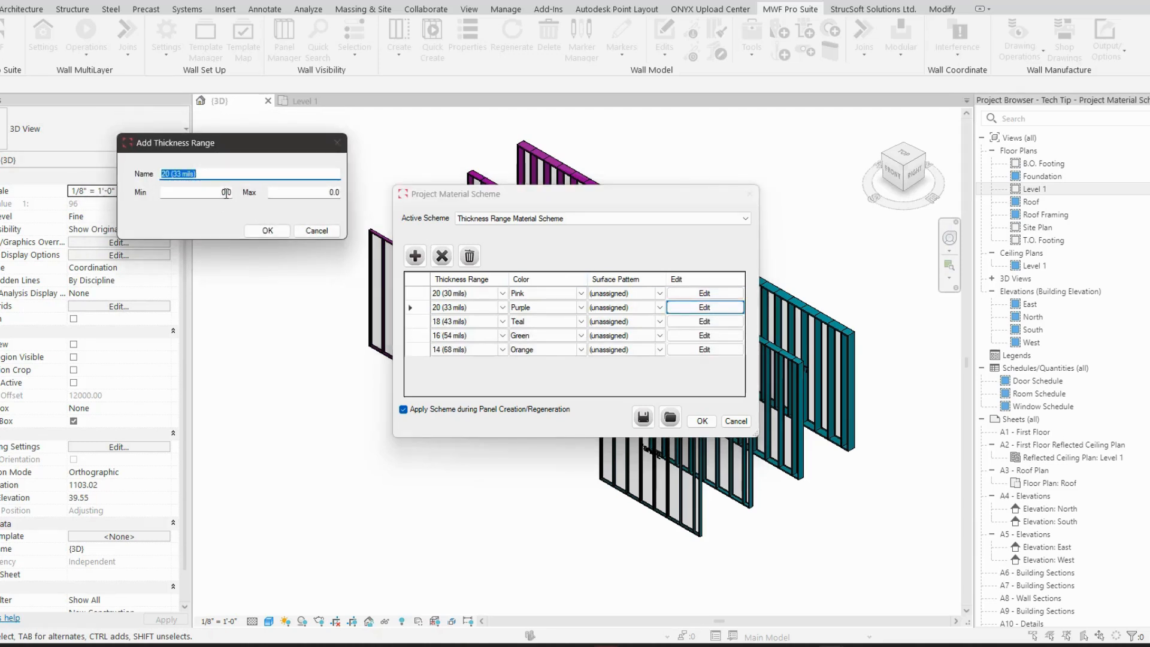
click(287, 228)
click(705, 321)
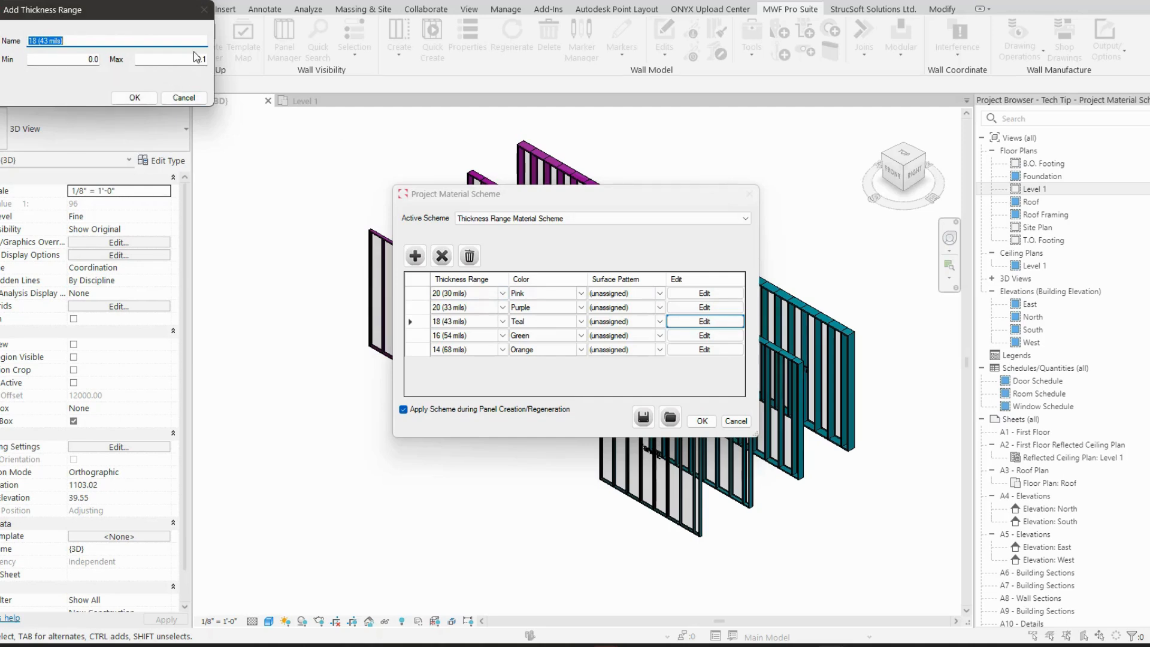
click(183, 98)
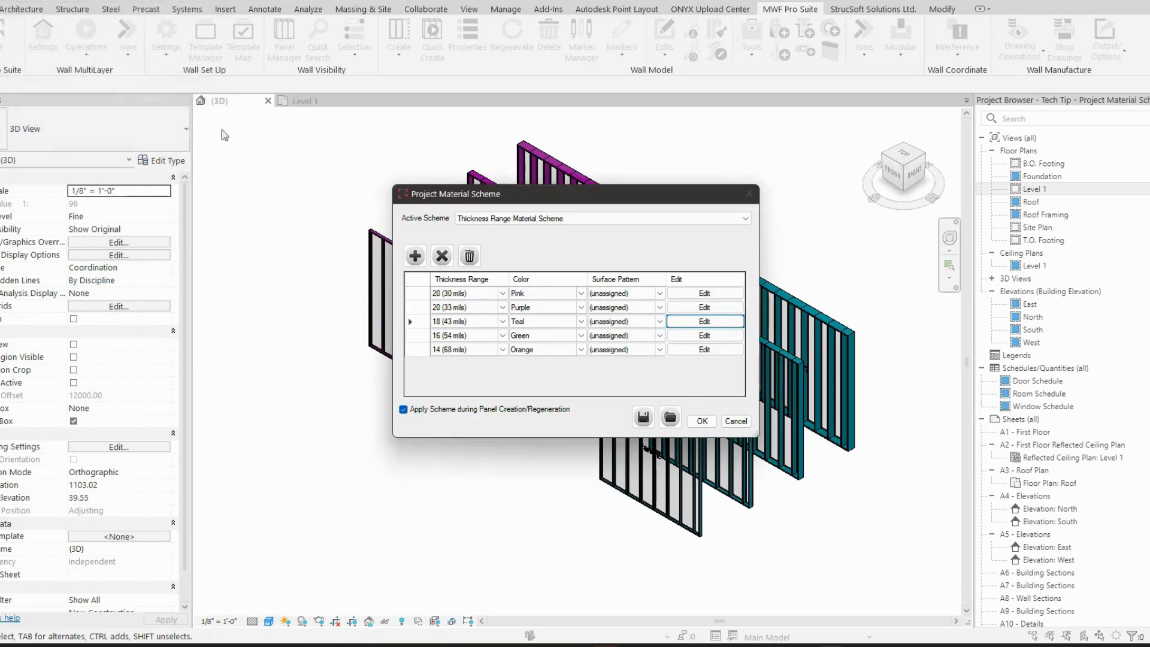
click(701, 420)
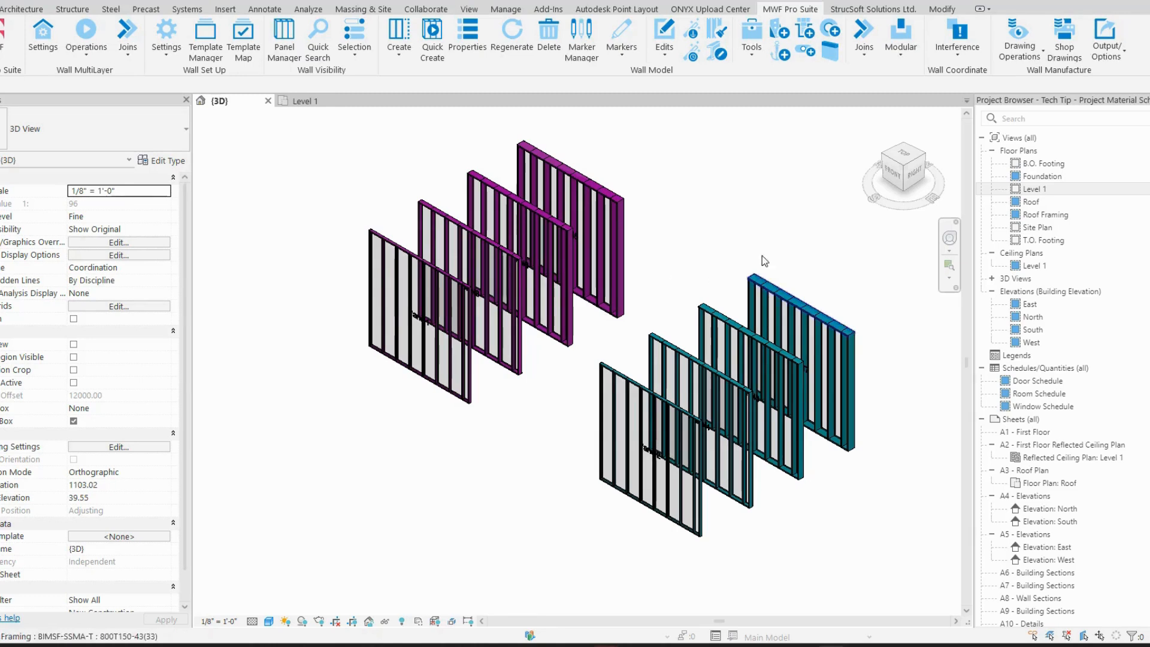
Select all the wall panels in the 3D view and regenerate them with the re-accepted thickness ranges
drag(771, 158, 352, 450)
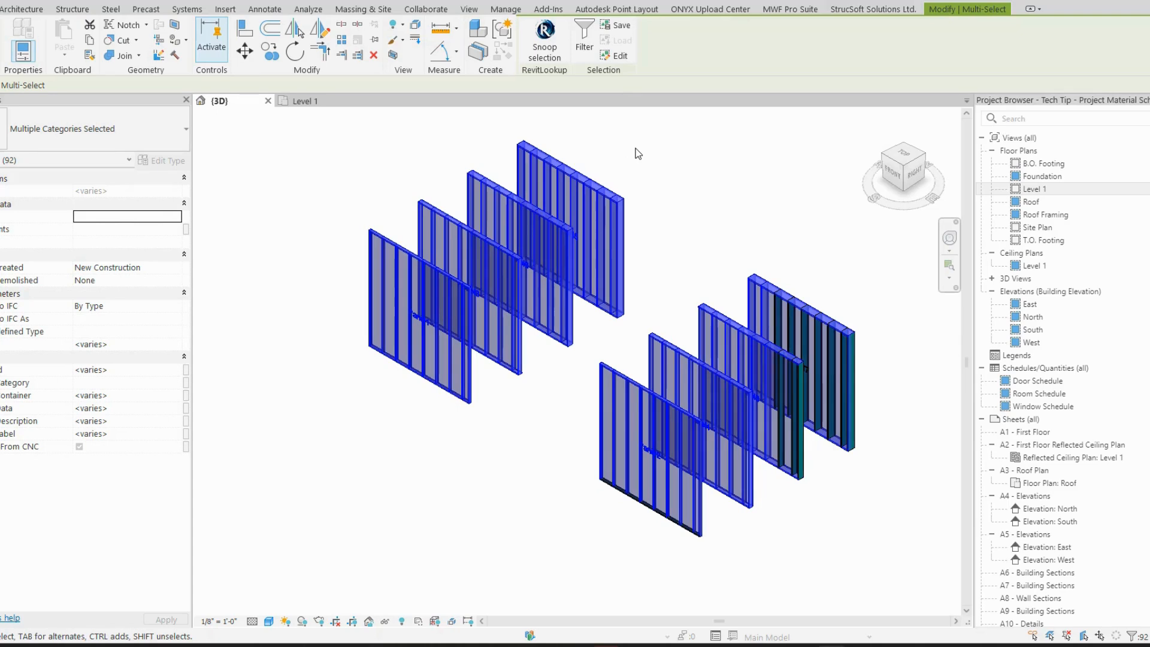
click(784, 8)
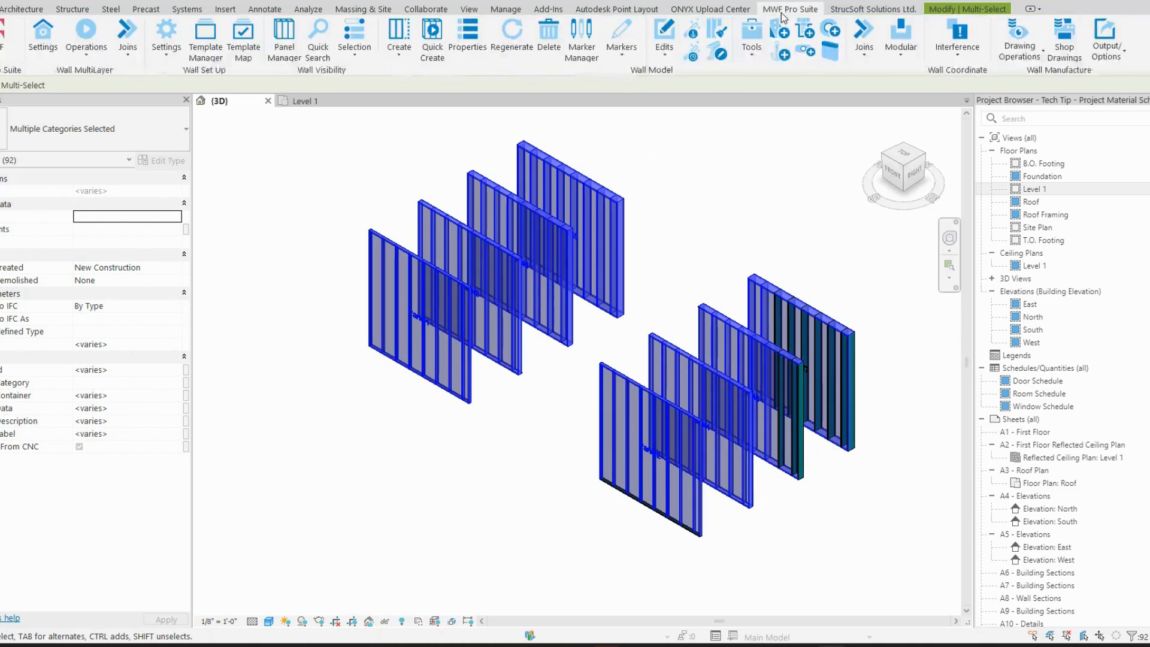
click(510, 45)
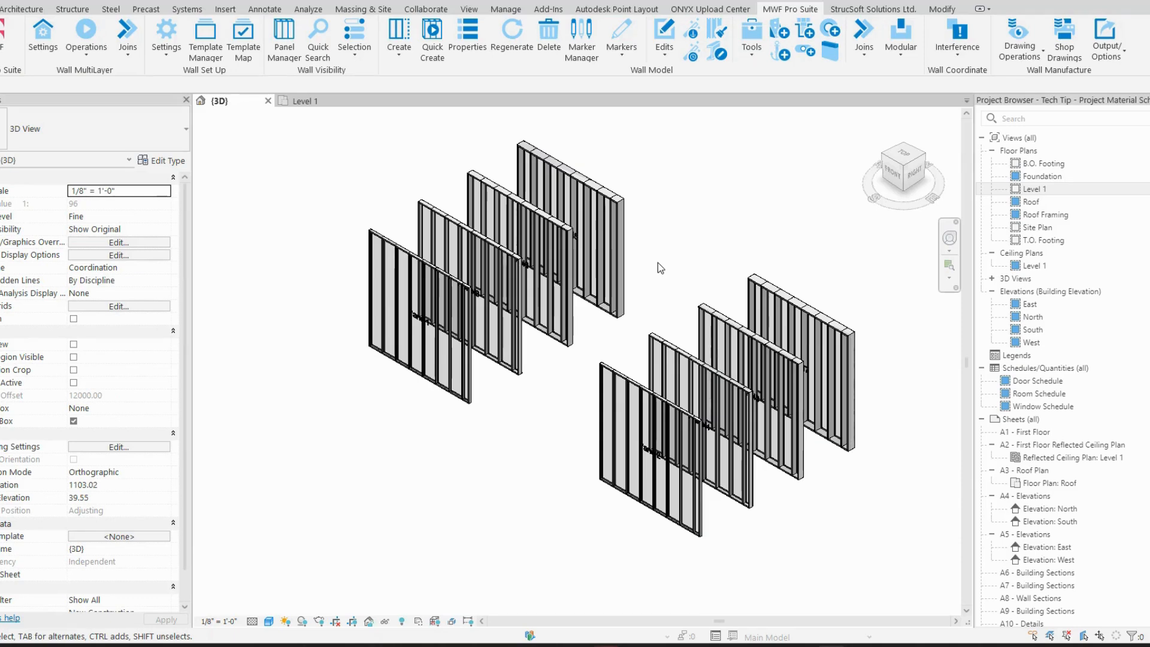
Change the project's length rounding to Custom with a rounding increment of 0.0001 inches
key(u)
key(n)
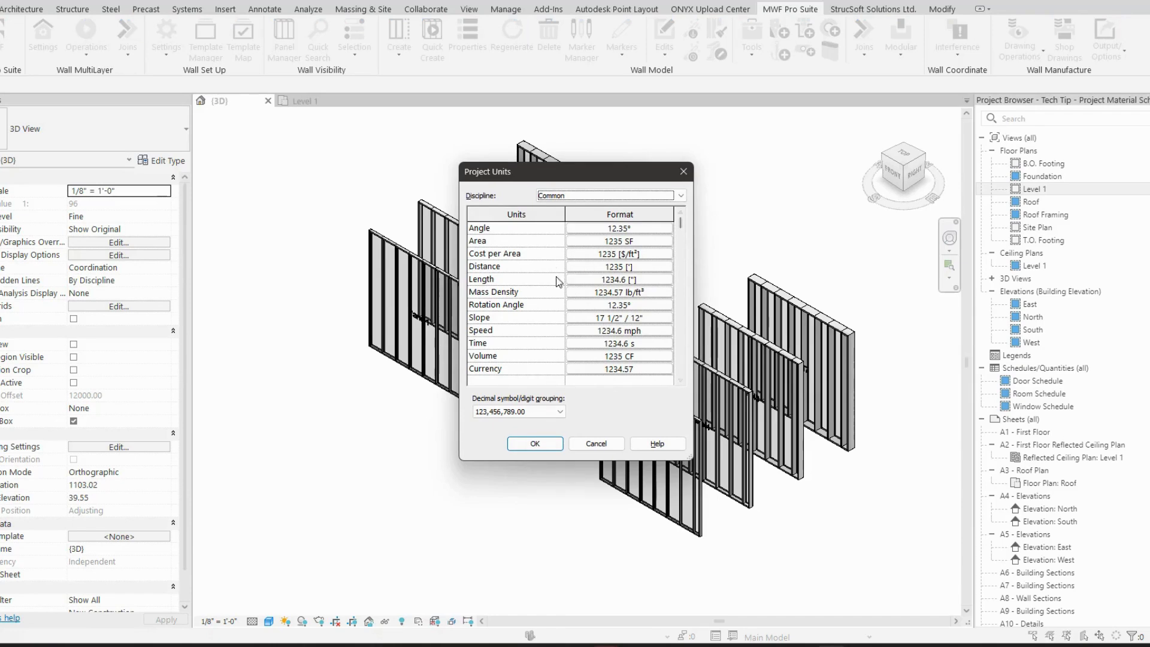
click(592, 279)
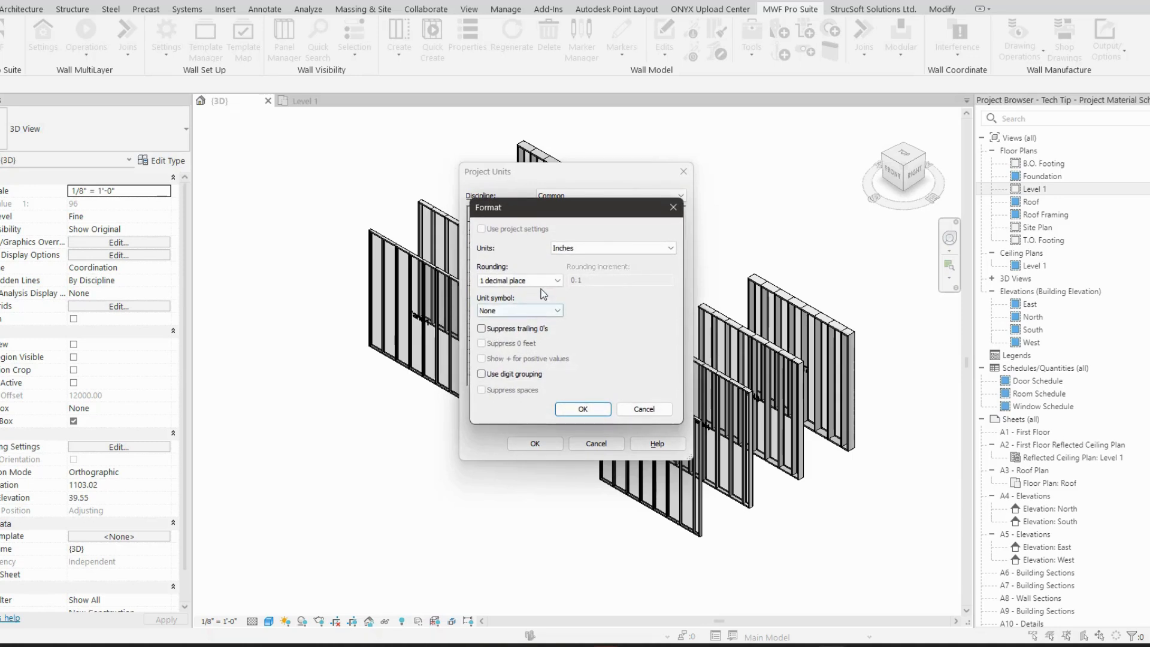
click(524, 280)
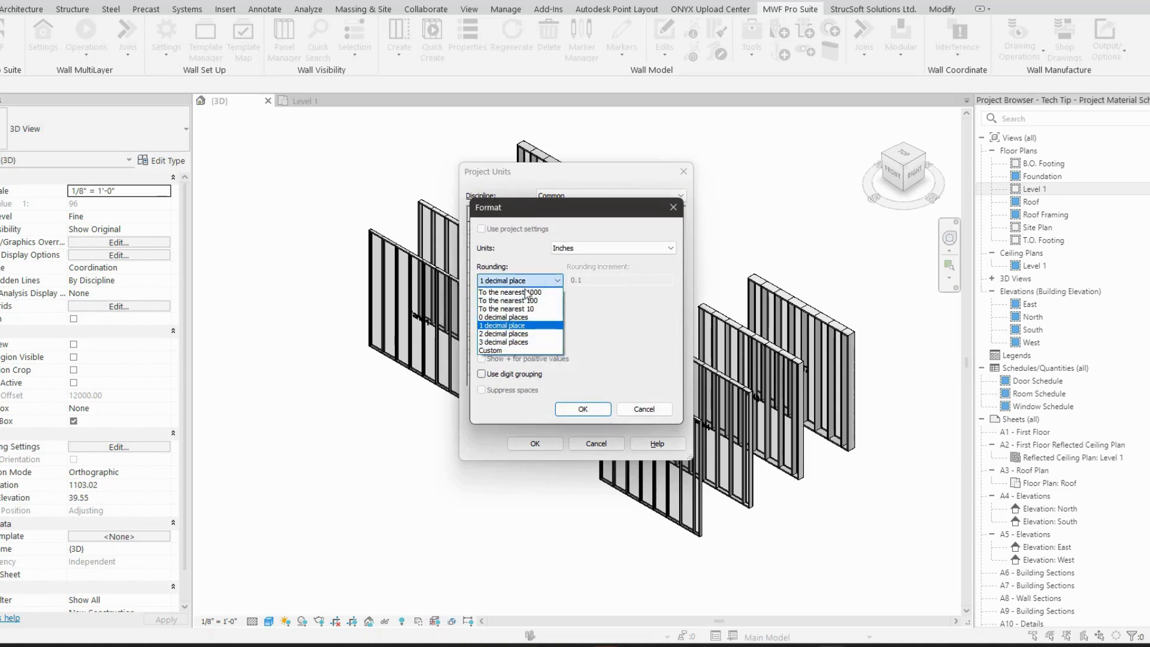
click(515, 342)
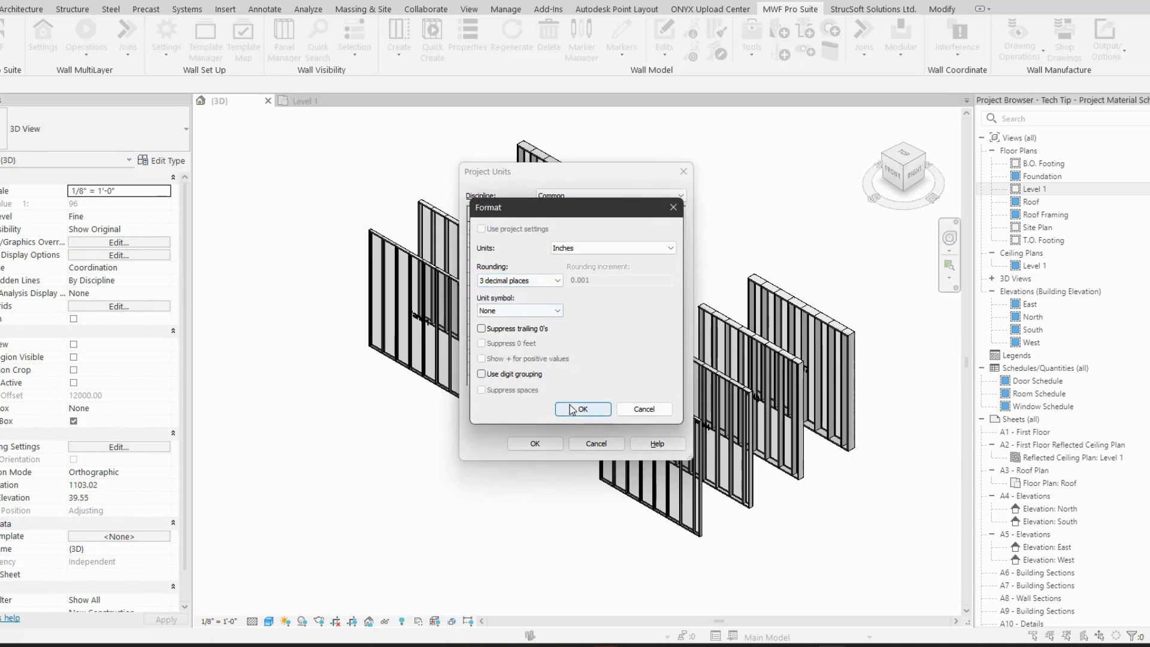
click(558, 281)
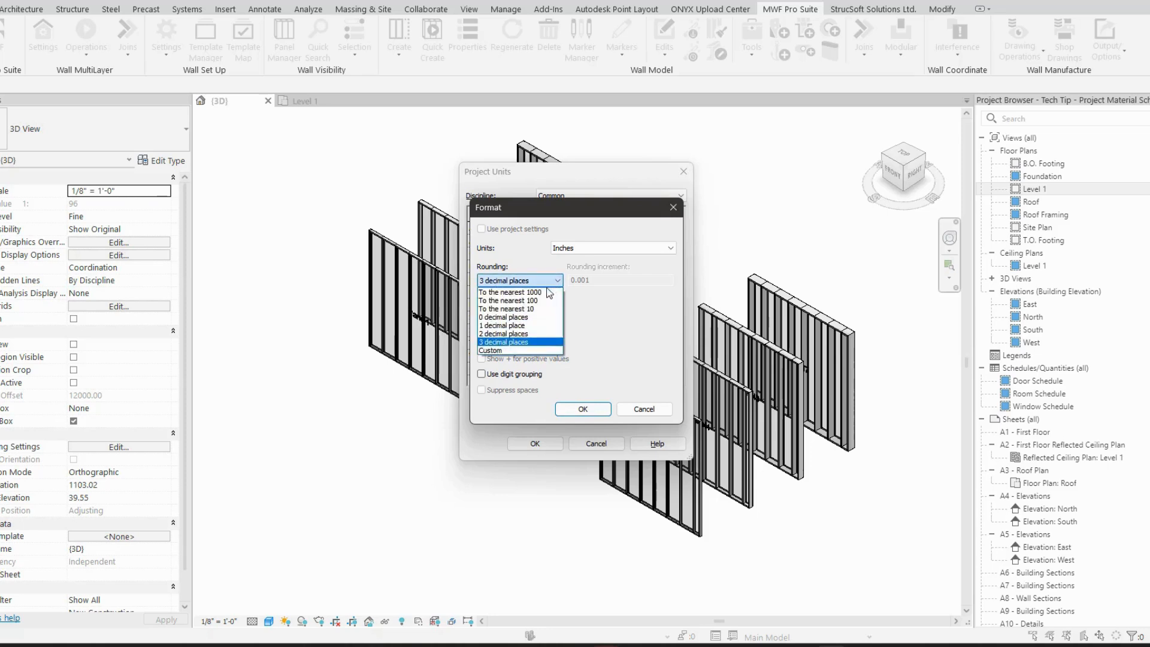
click(510, 358)
click(596, 281)
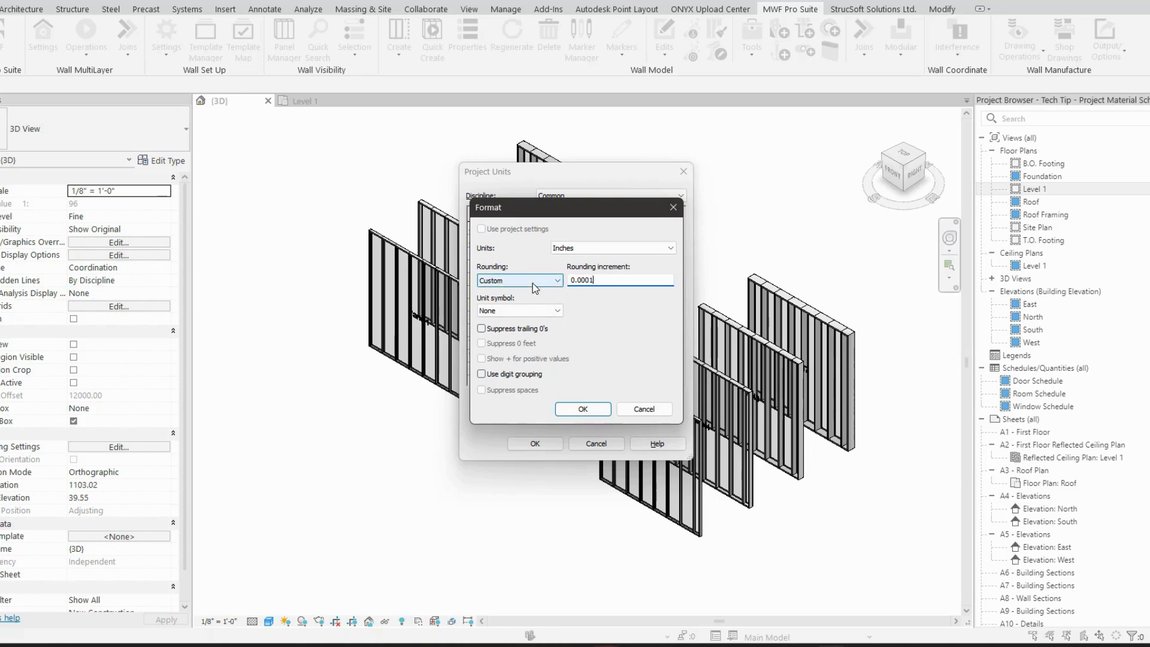
click(580, 409)
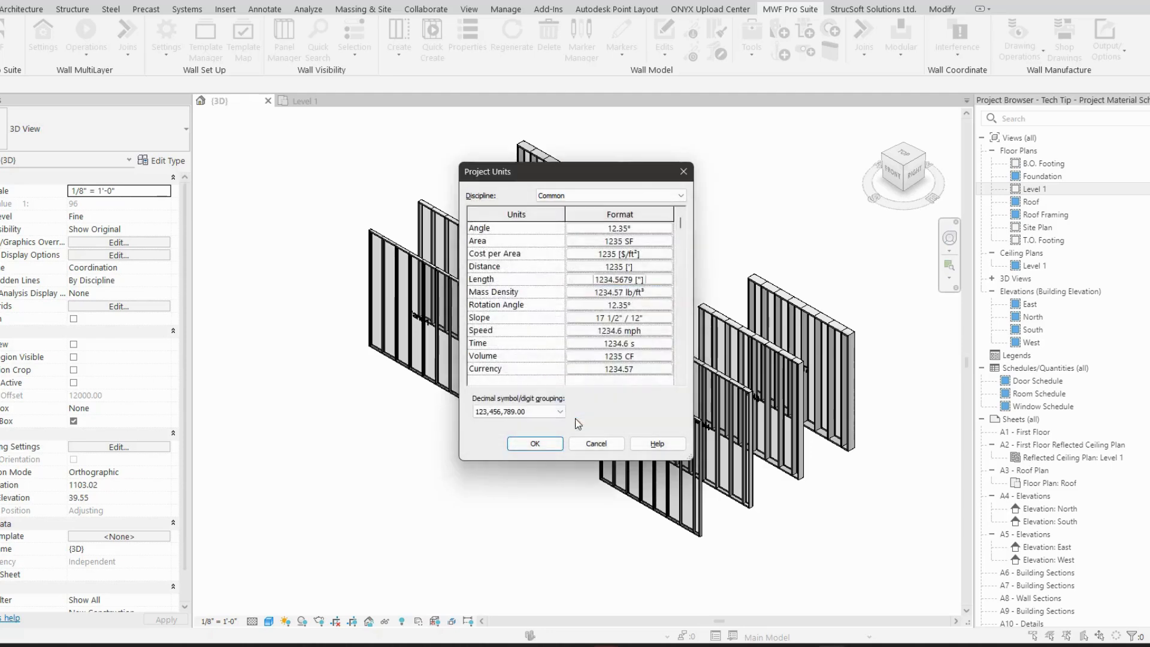
click(533, 443)
Select all the framed wall panels in the 3D view and open the wall Project Material Scheme settings
middle_drag(685, 228, 569, 276)
drag(672, 208, 305, 517)
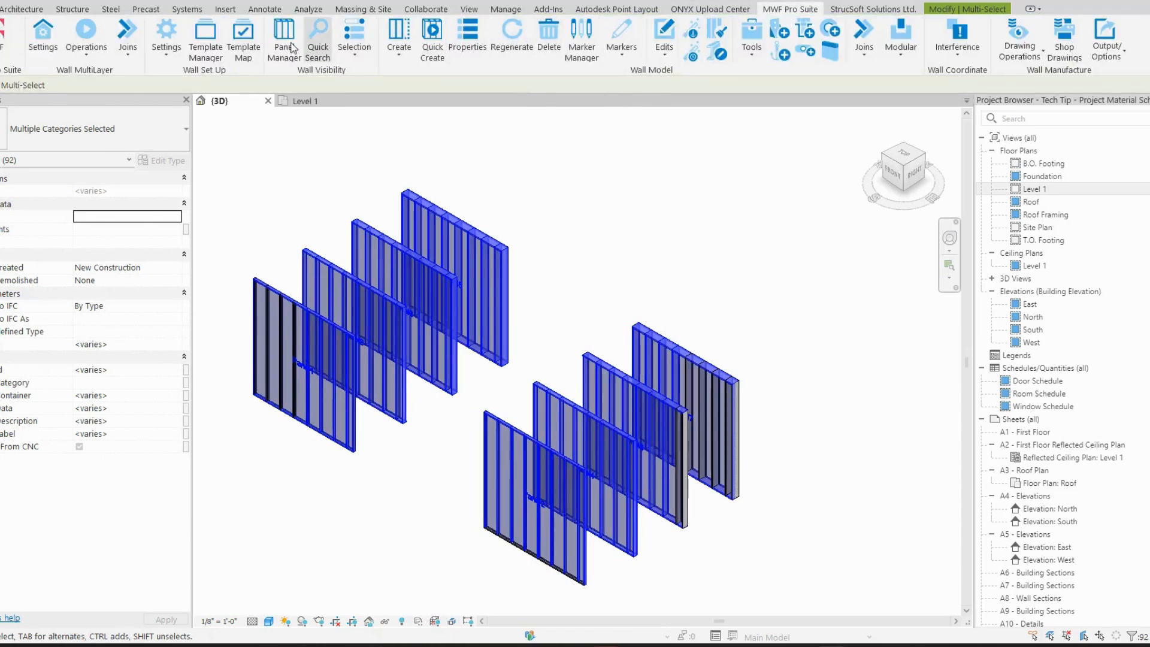
click(167, 45)
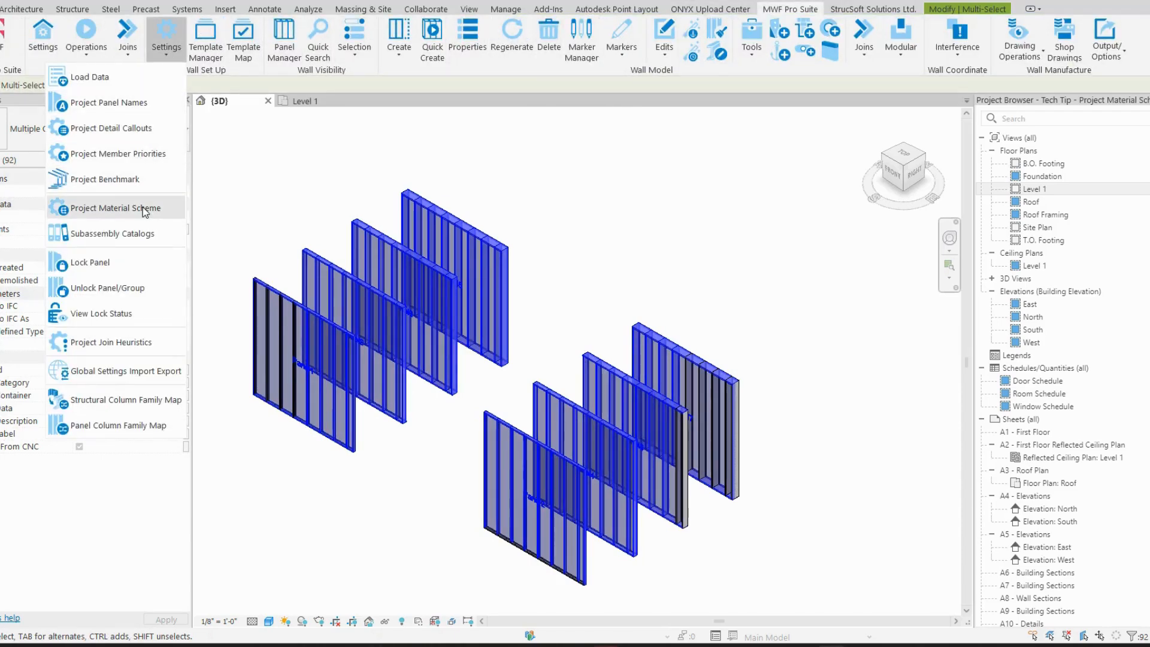
click(113, 208)
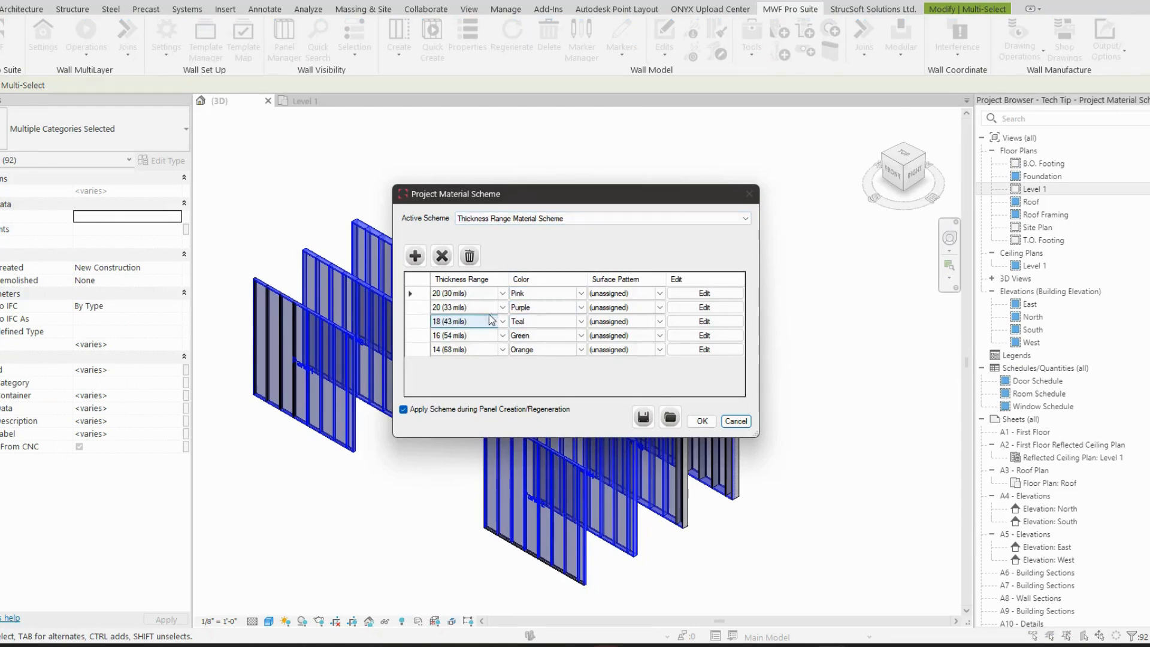
Check the minimum and maximum limits of the 20 (30 mils), 20 (33 mils) and 18 (43 mils) thickness ranges
click(715, 294)
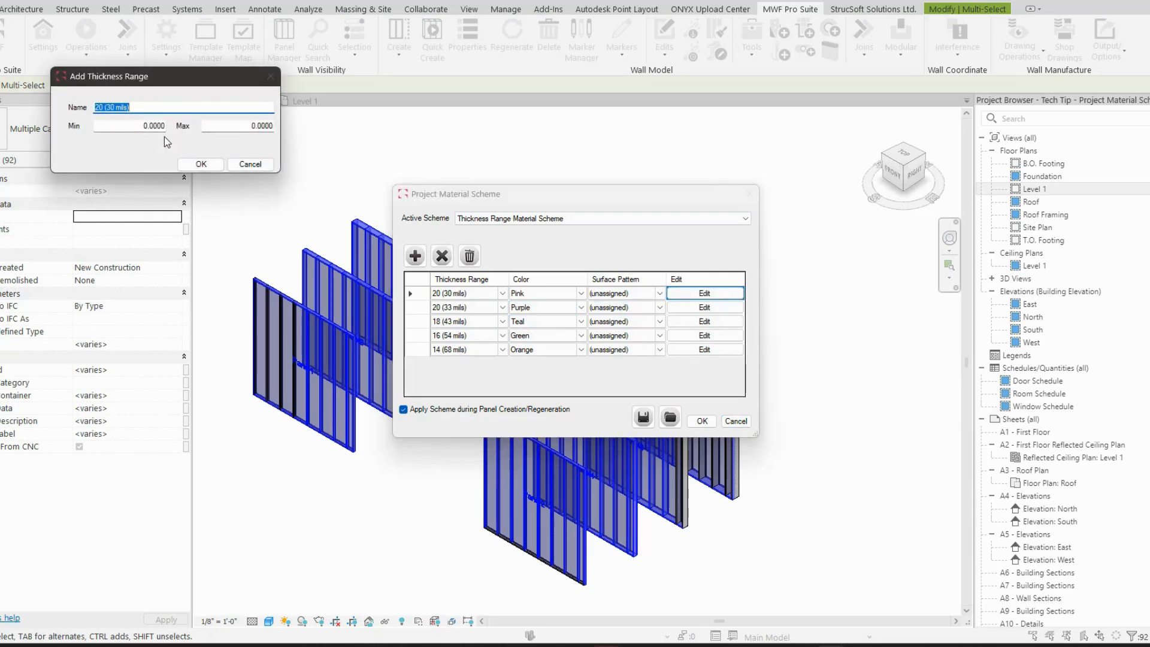
click(251, 164)
click(683, 308)
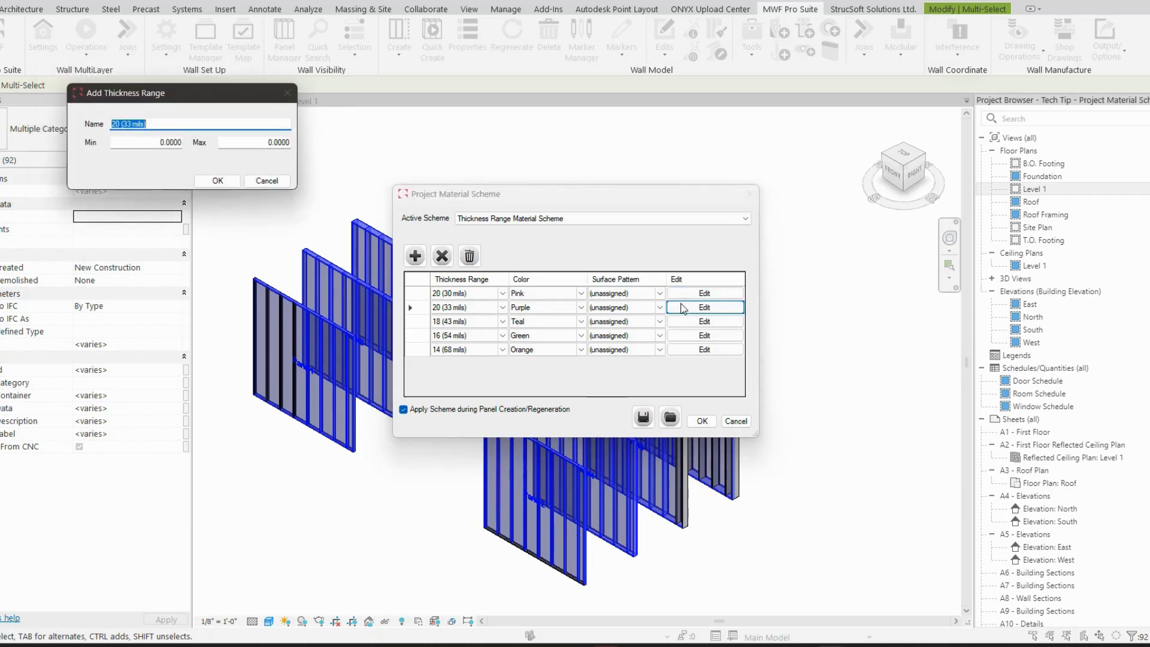
click(267, 181)
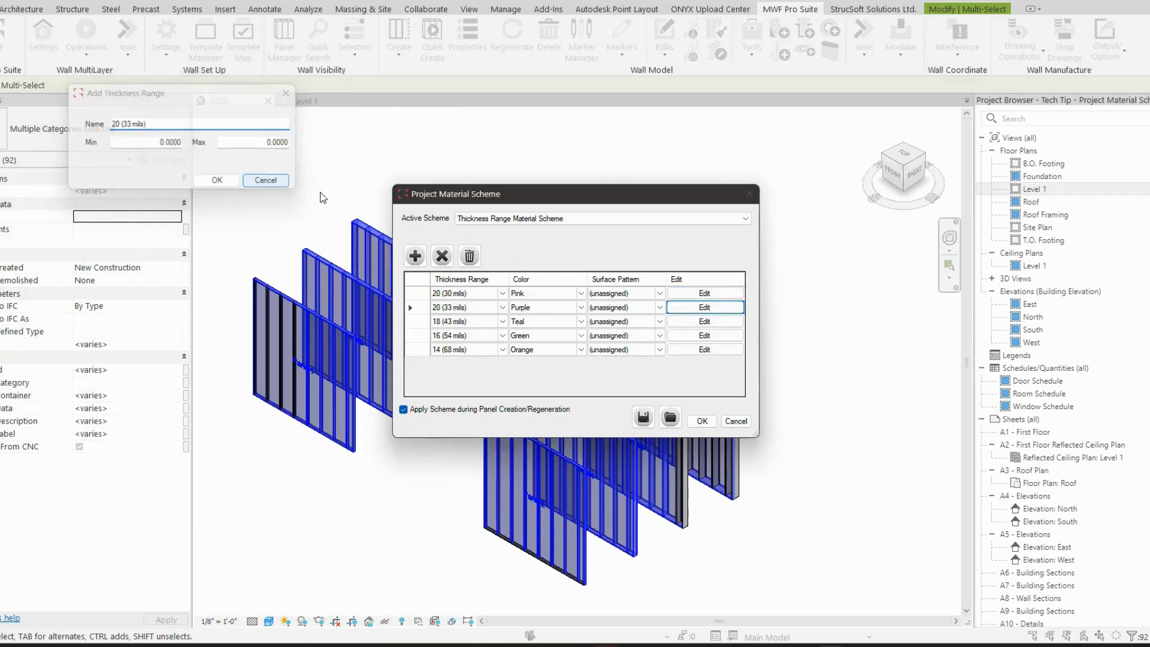
click(686, 320)
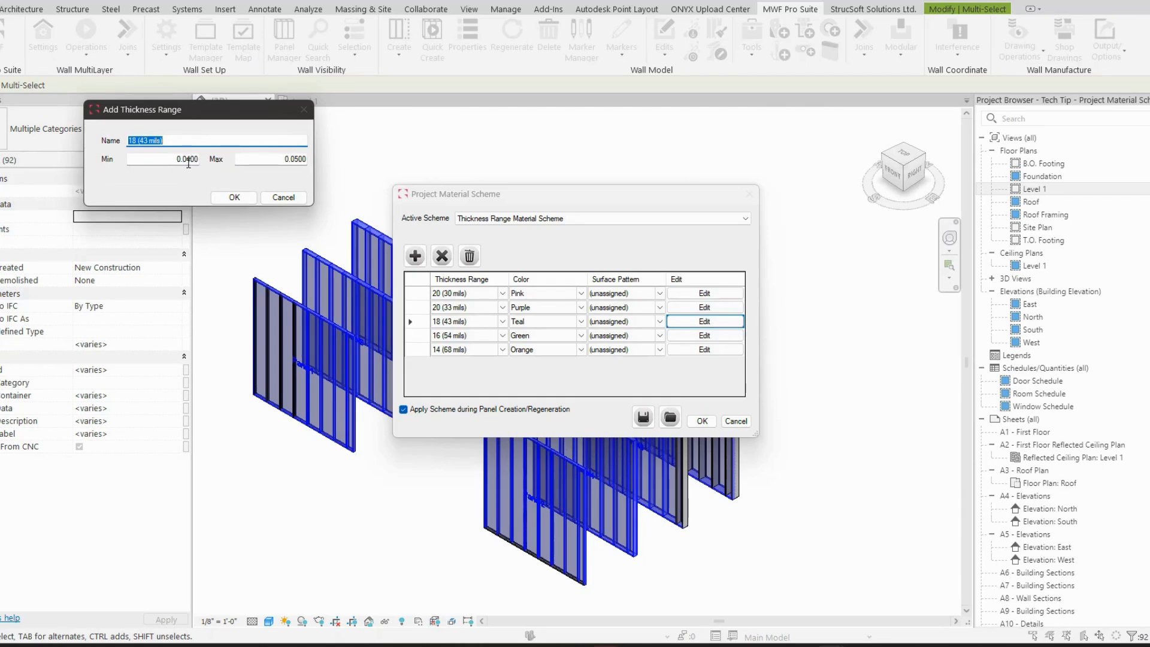
click(234, 198)
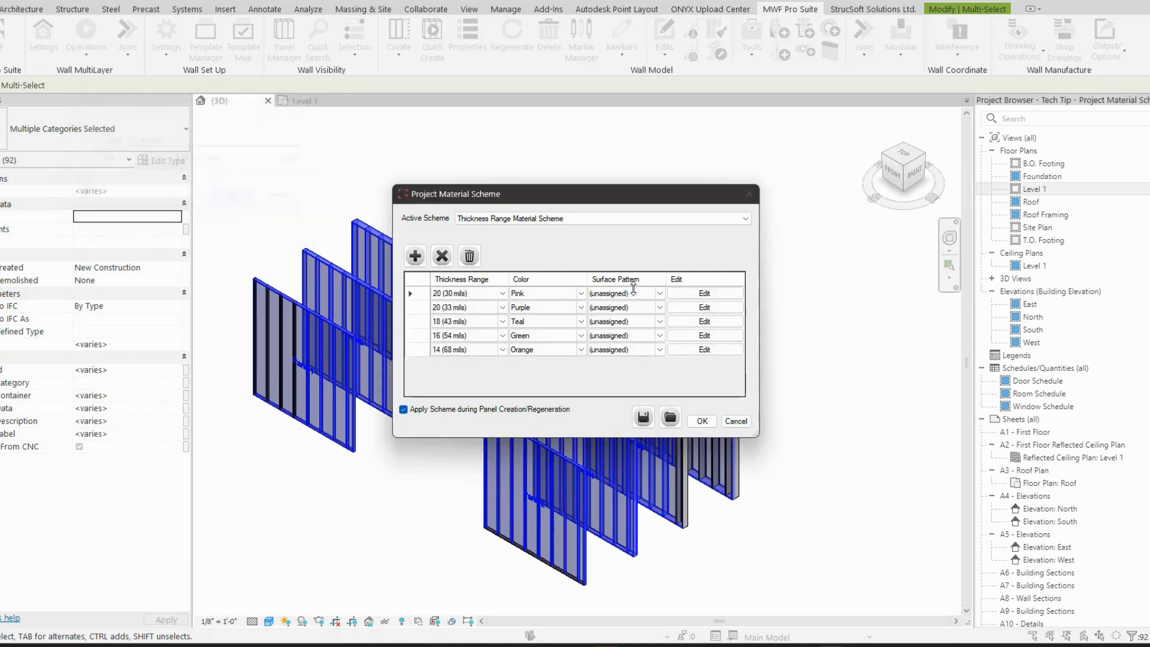
Set the 20 (33 mils) thickness range to a minimum of 0.035 and a maximum of 0.0375
click(693, 309)
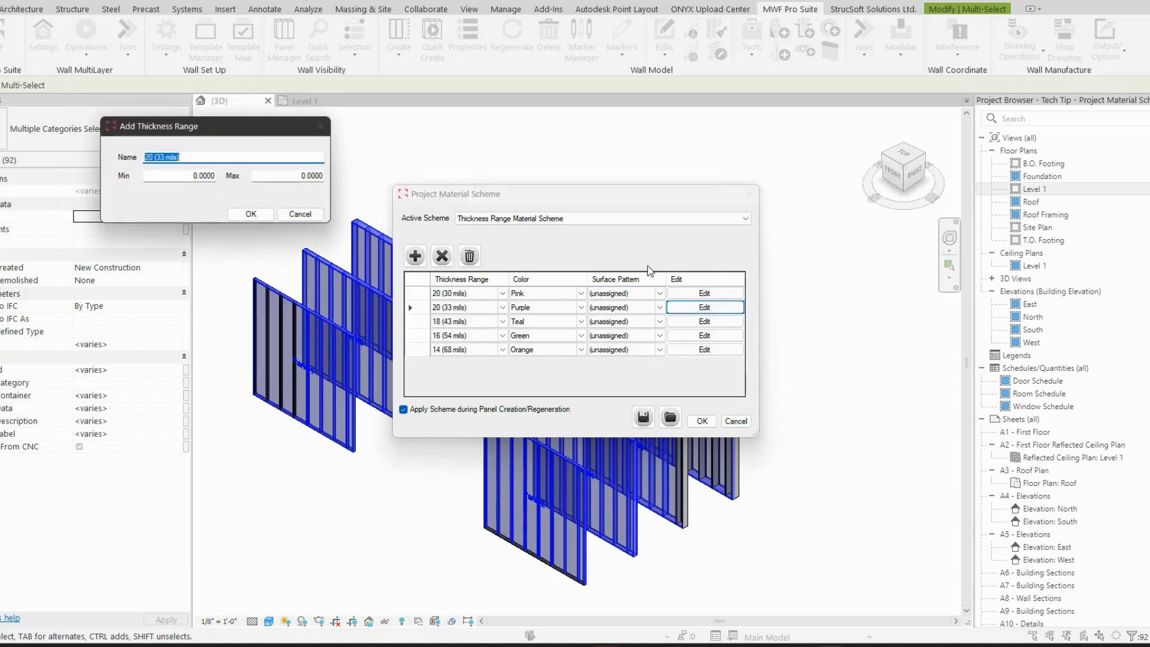
click(215, 175)
key(BackSpace)
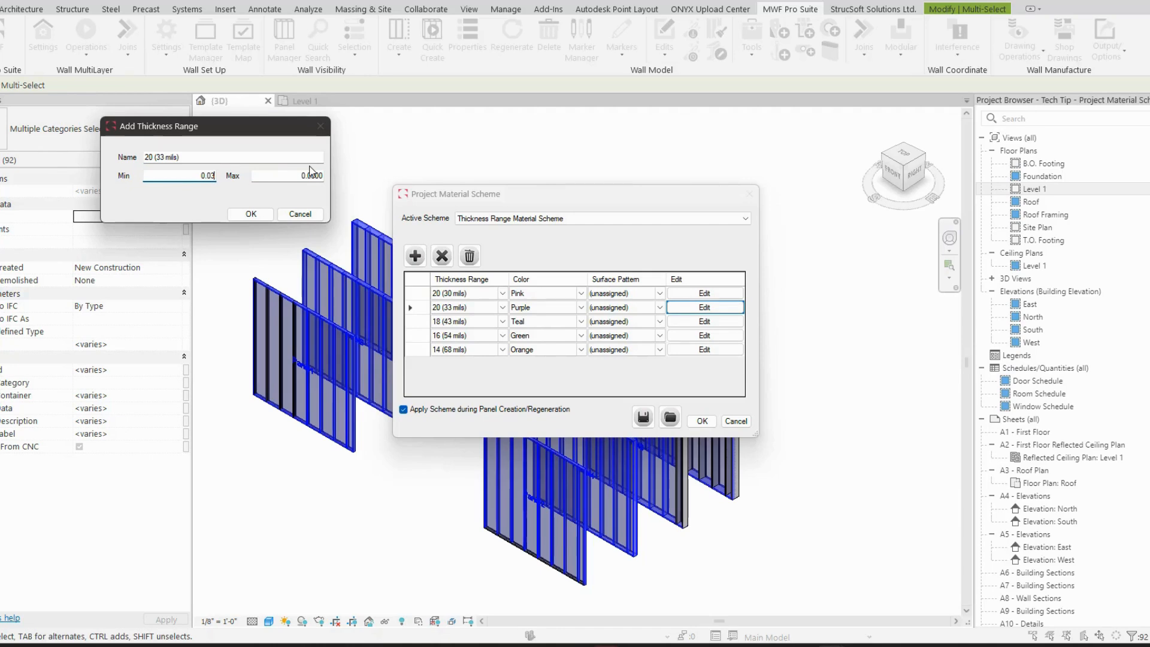
text(5)
click(322, 174)
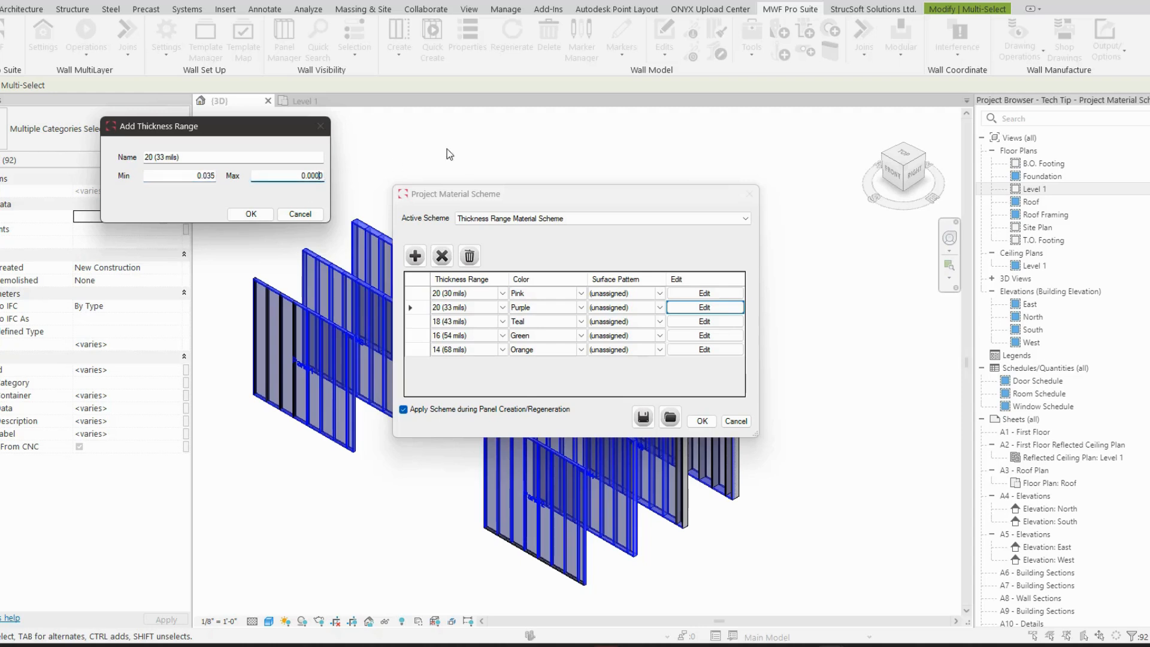
key(BackSpace)
key(BackSpace)
key(BackSpace)
text(375)
click(255, 214)
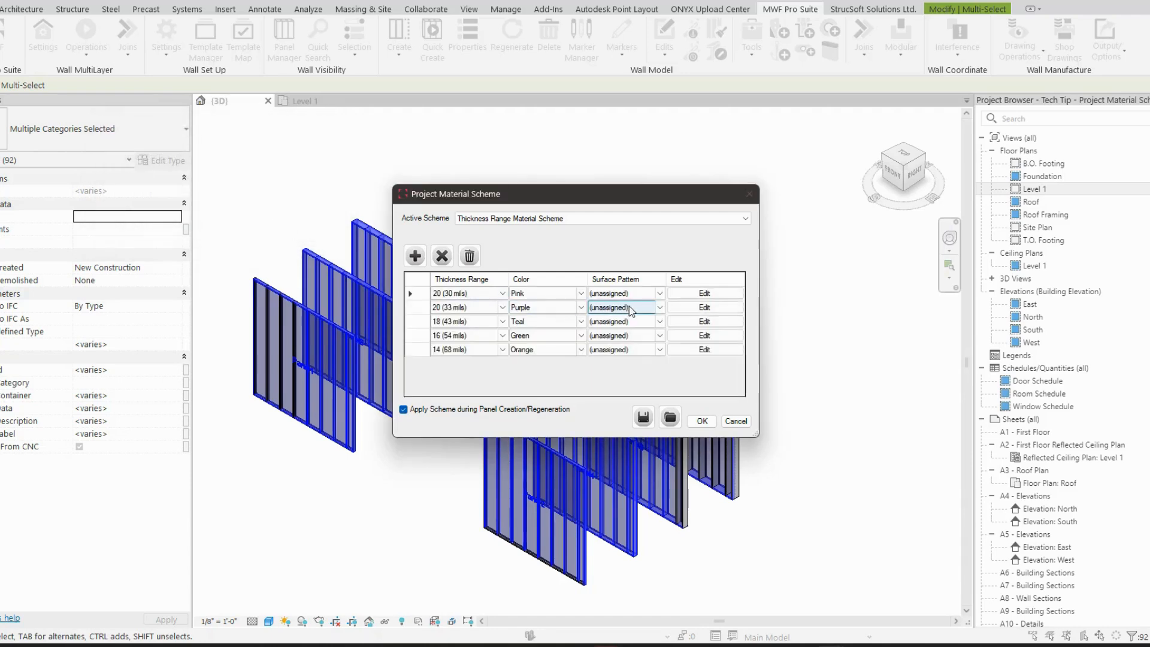
Set the 20 (30 mils) thickness range to a minimum of 0.039 and a maximum of 0.004
click(705, 293)
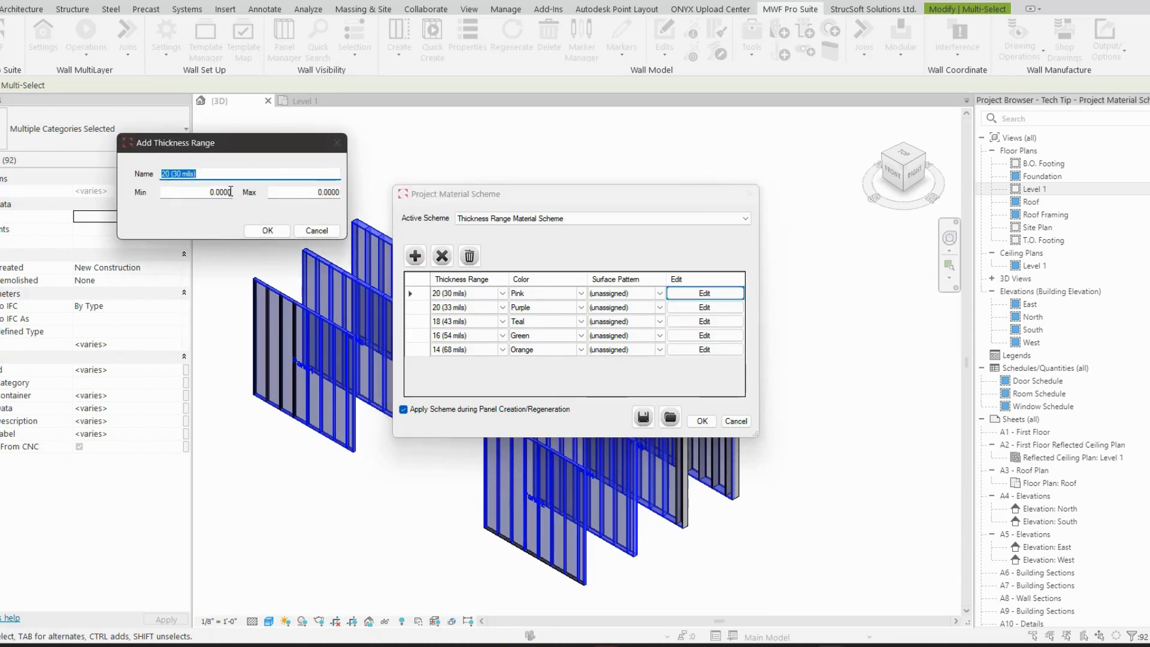
click(229, 192)
key(BackSpace)
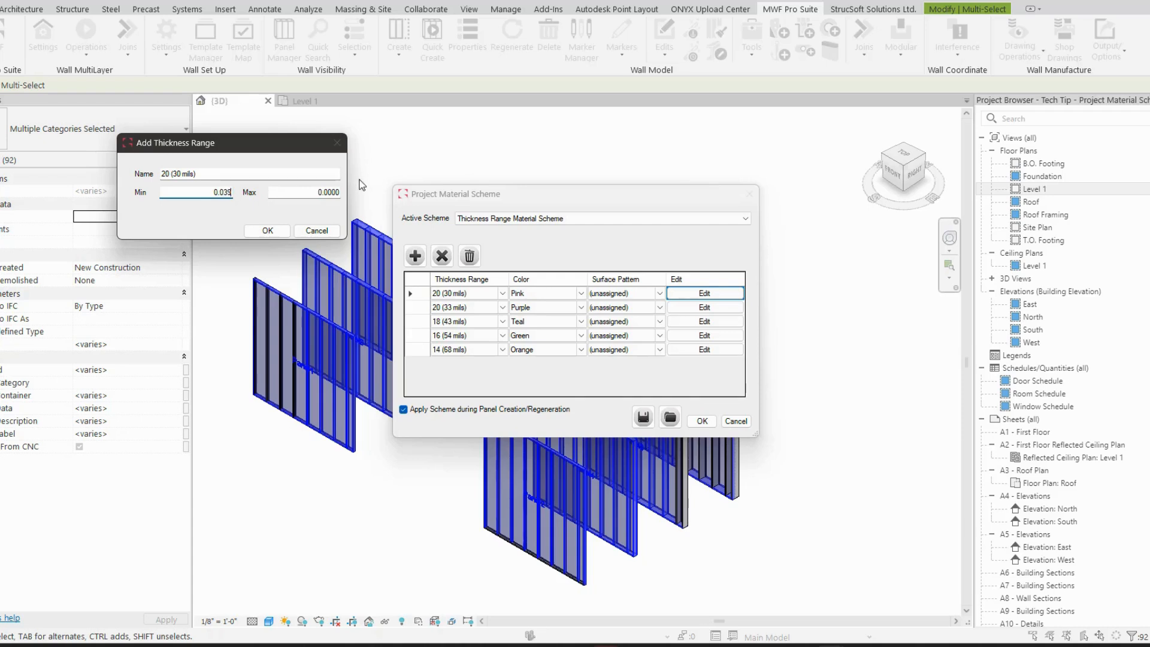
click(339, 192)
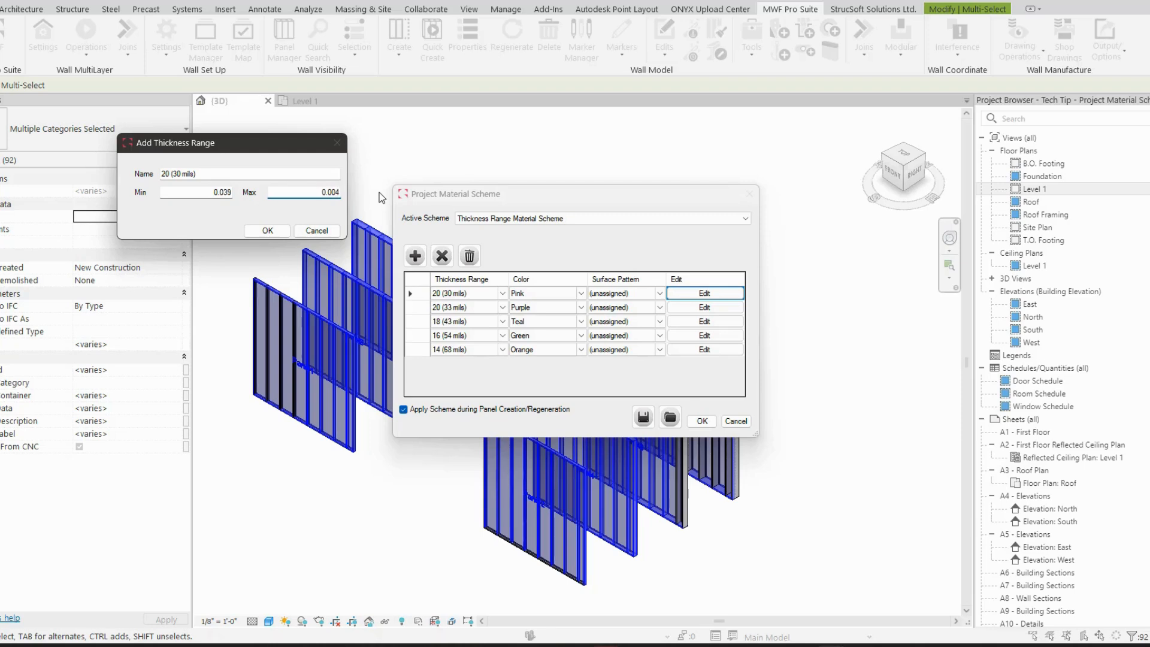
click(248, 234)
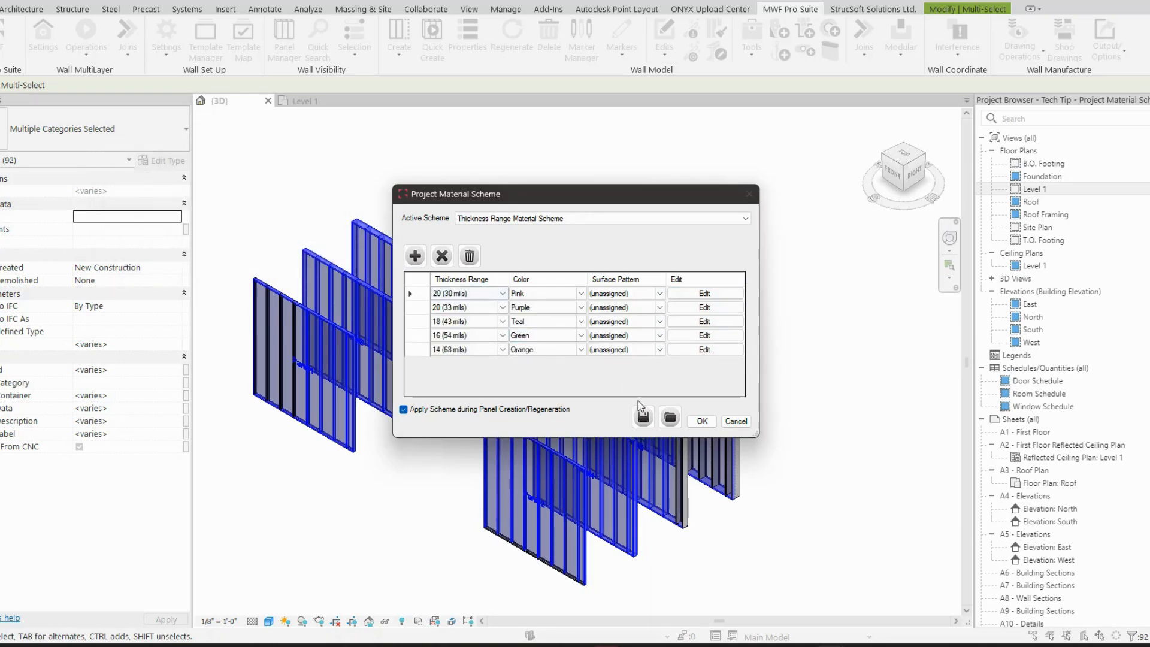
Accept the edited material scheme and regenerate the selected wall panels with it
click(700, 421)
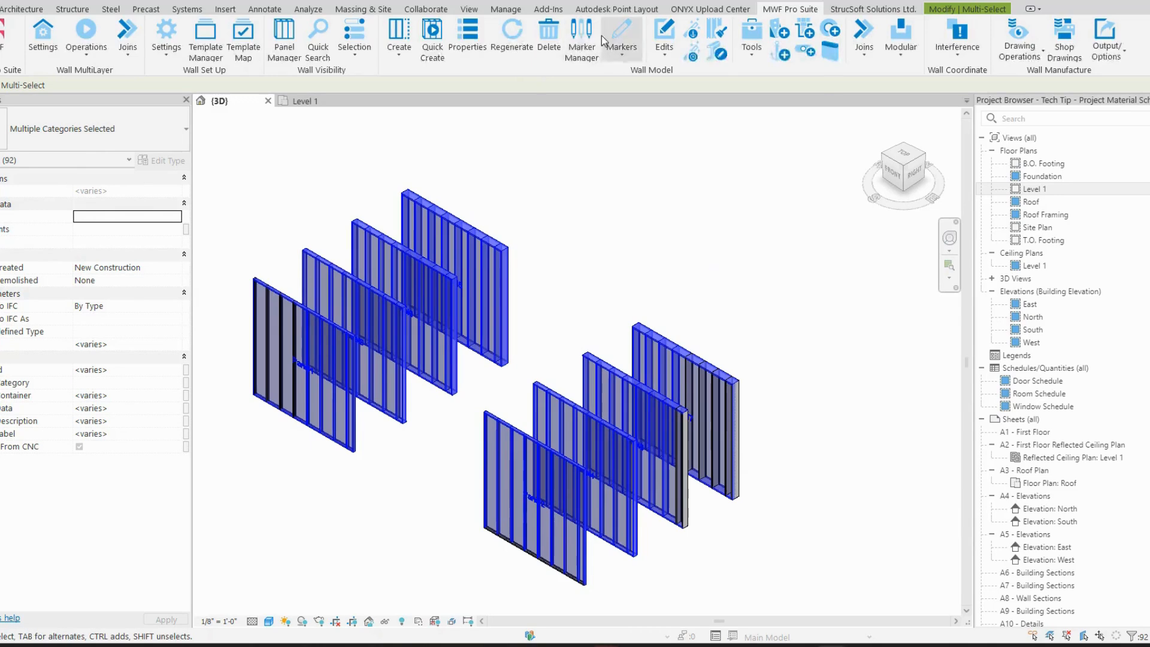
click(509, 48)
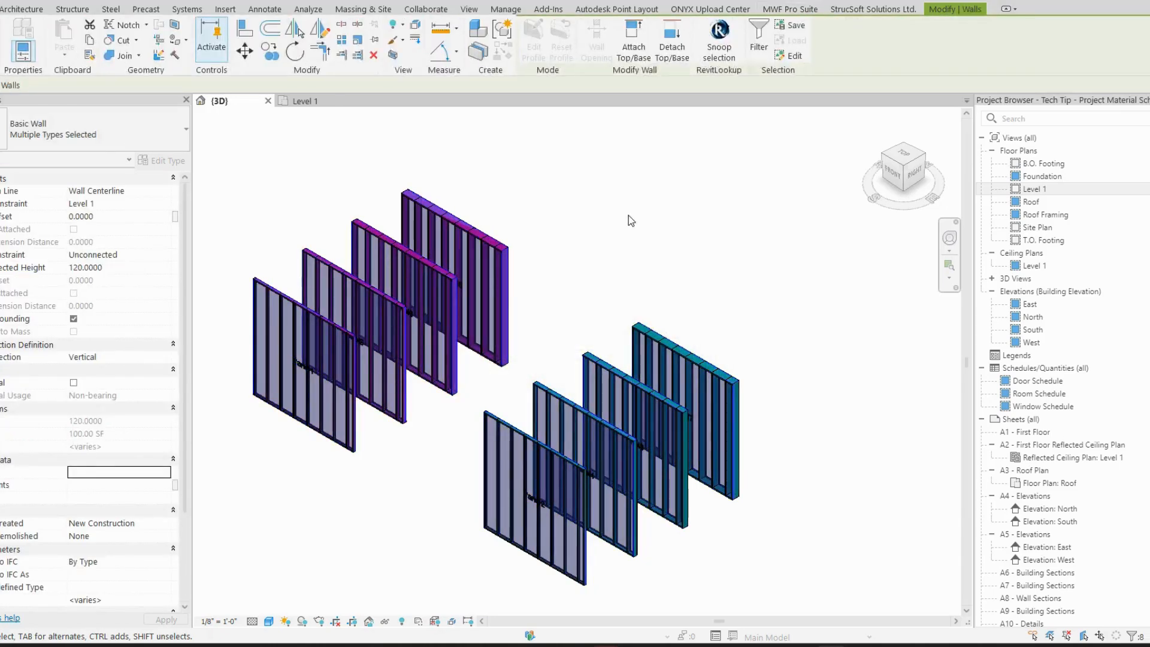
middle_drag(682, 251, 777, 229)
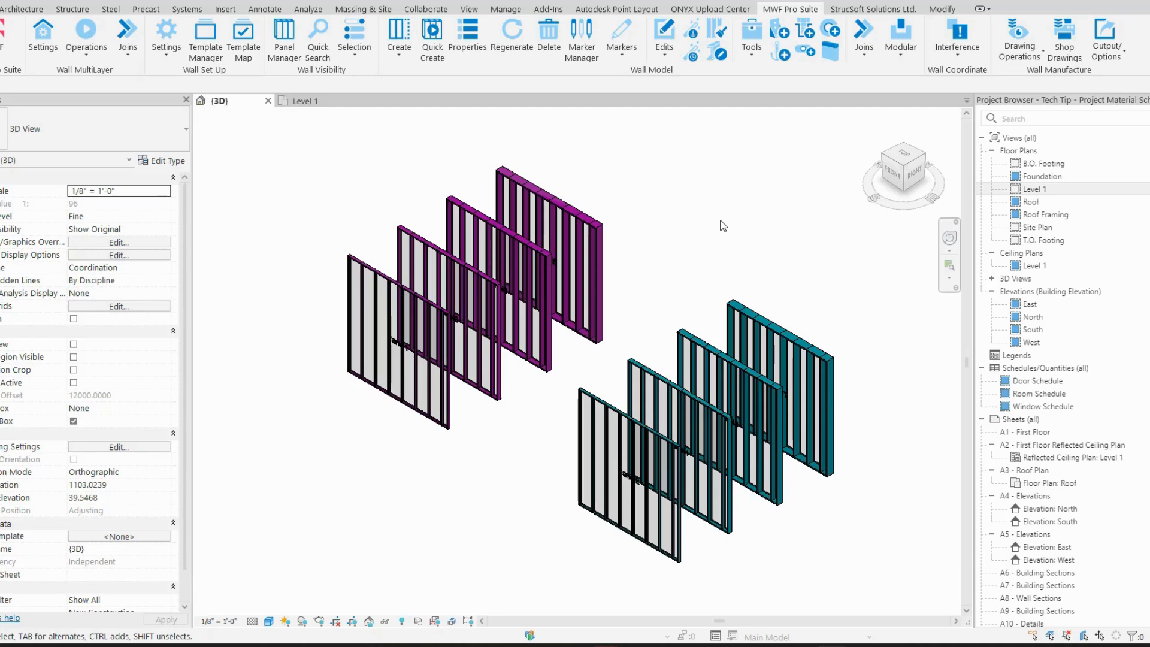
Examine the tf thickness in the type properties of a 250S125-33(33) stud in the front purple panel
scroll(449, 303, up, 2)
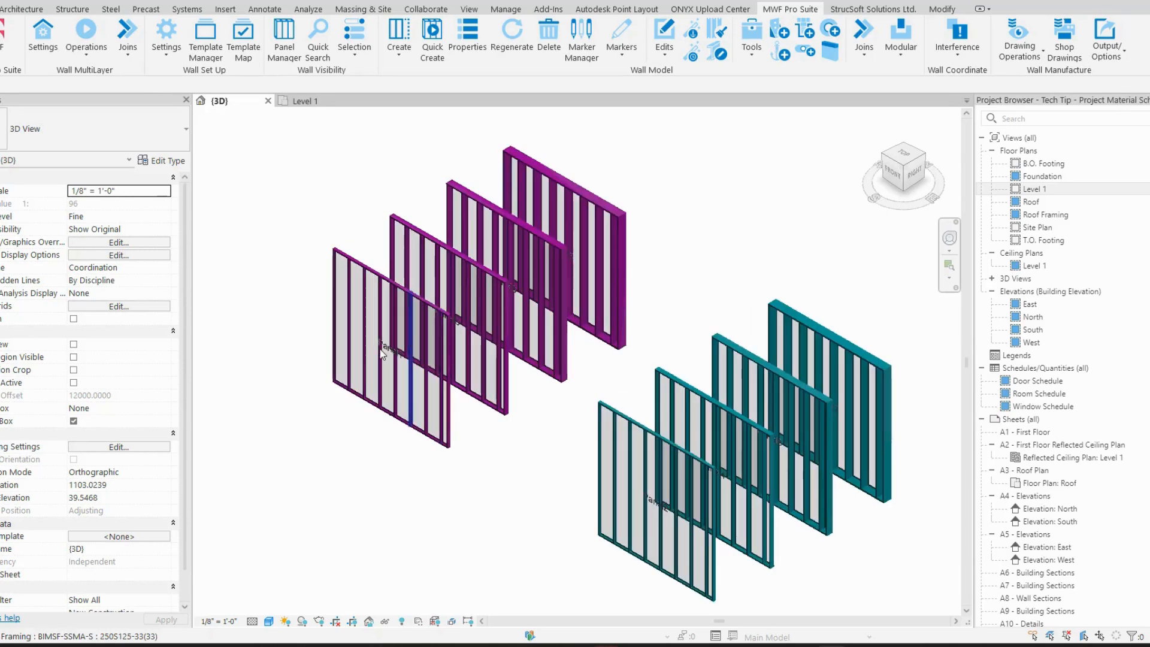
click(365, 345)
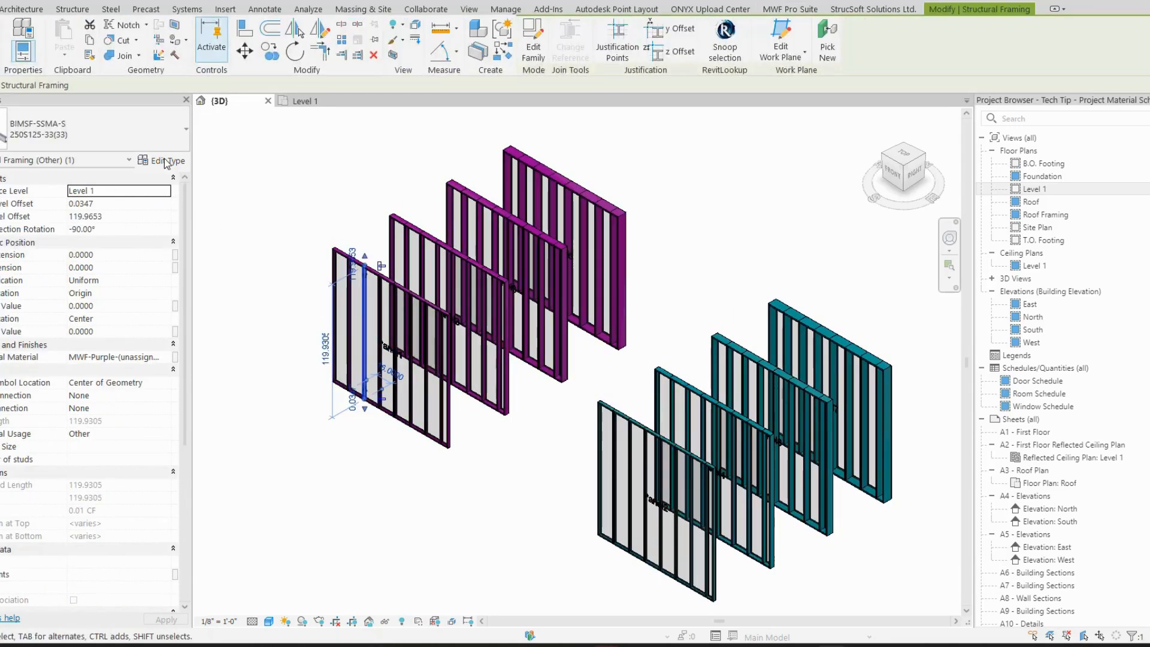
scroll(374, 324, up, 5)
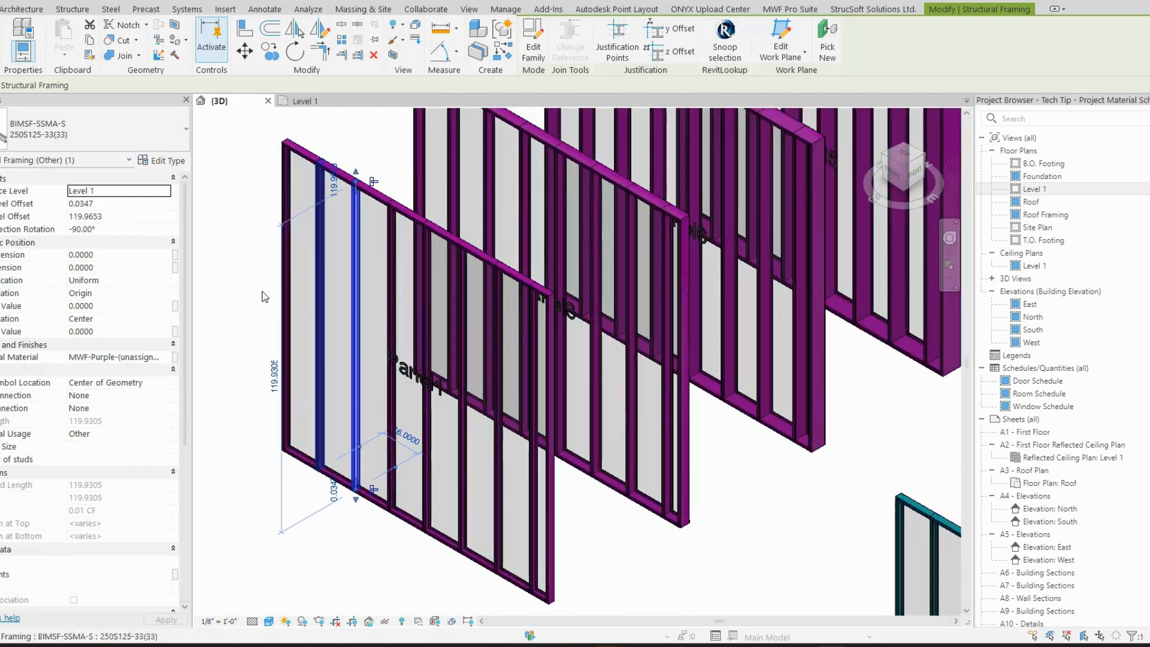
click(161, 160)
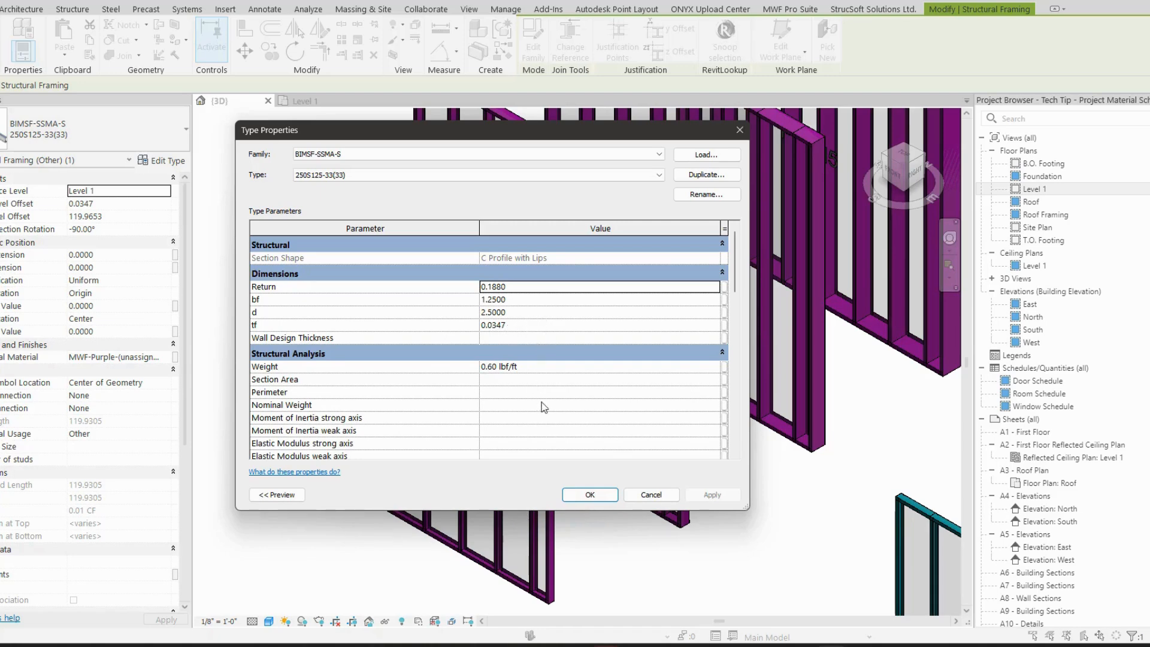
click(650, 495)
click(742, 484)
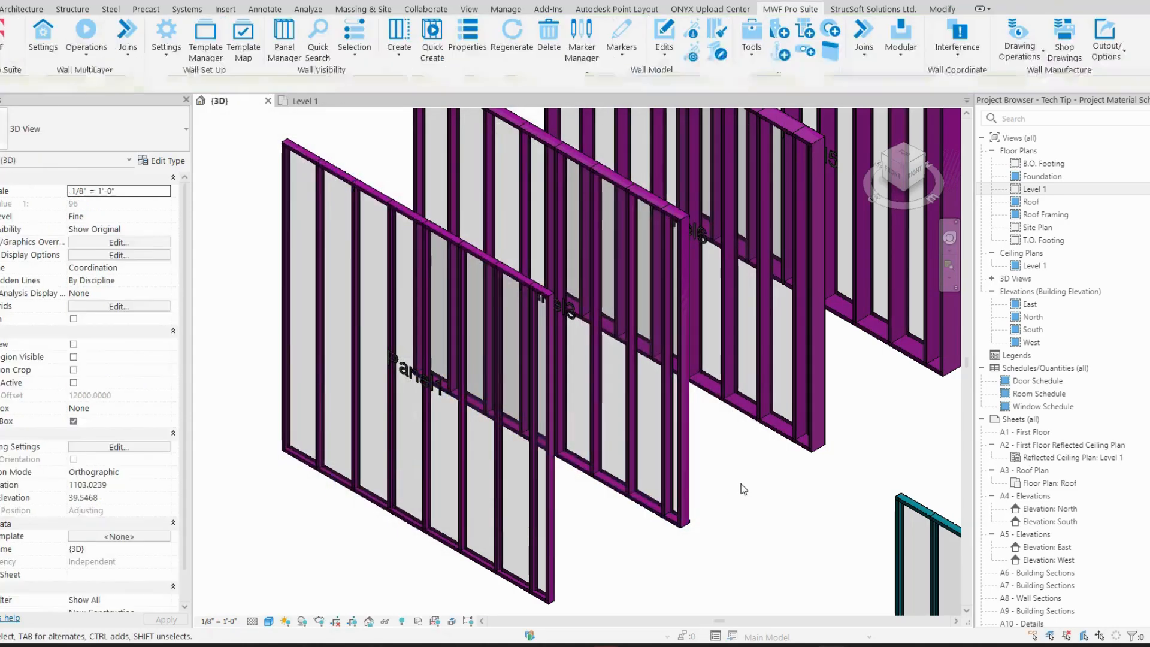
Open the BIMSF-SSMA-S family of a stud in the front purple panel in the Family Editor
scroll(741, 484, down, 2)
middle_drag(741, 484, 612, 433)
scroll(612, 433, down, 1)
middle_drag(789, 311, 624, 375)
scroll(624, 374, down, 1)
scroll(294, 415, up, 5)
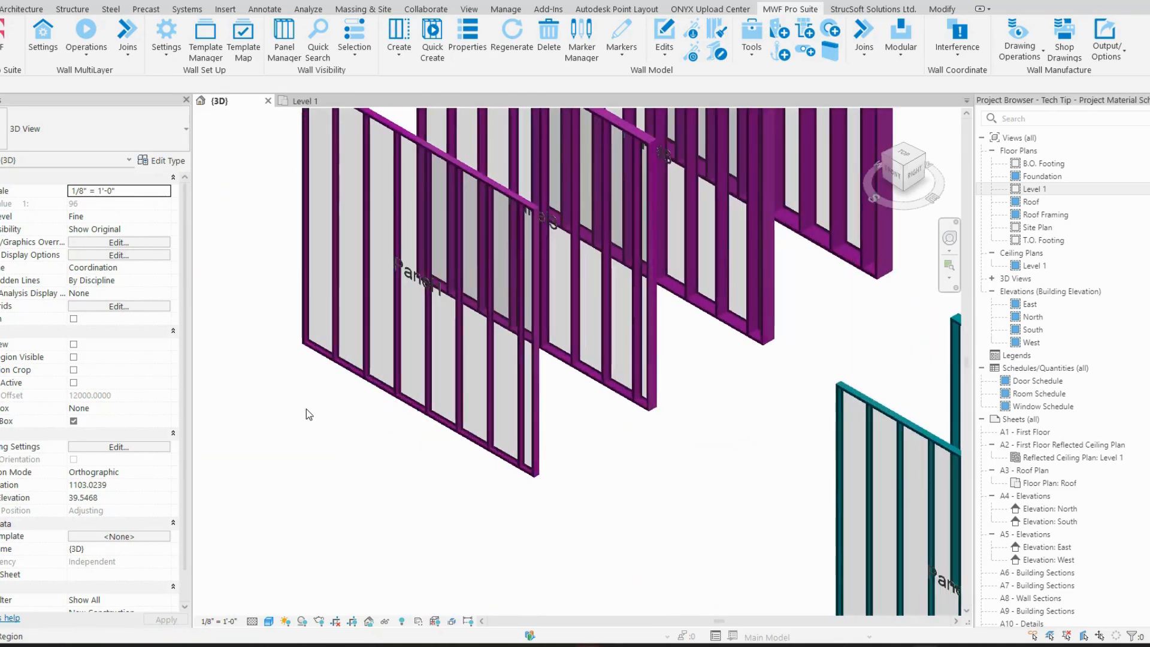
click(347, 366)
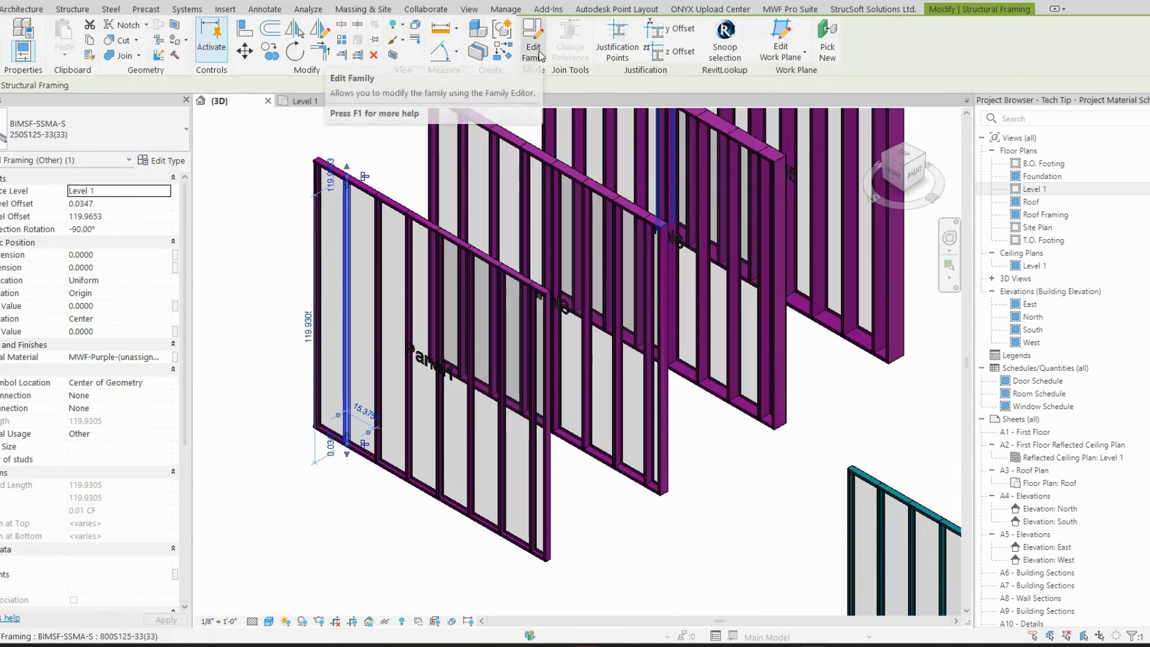
click(533, 52)
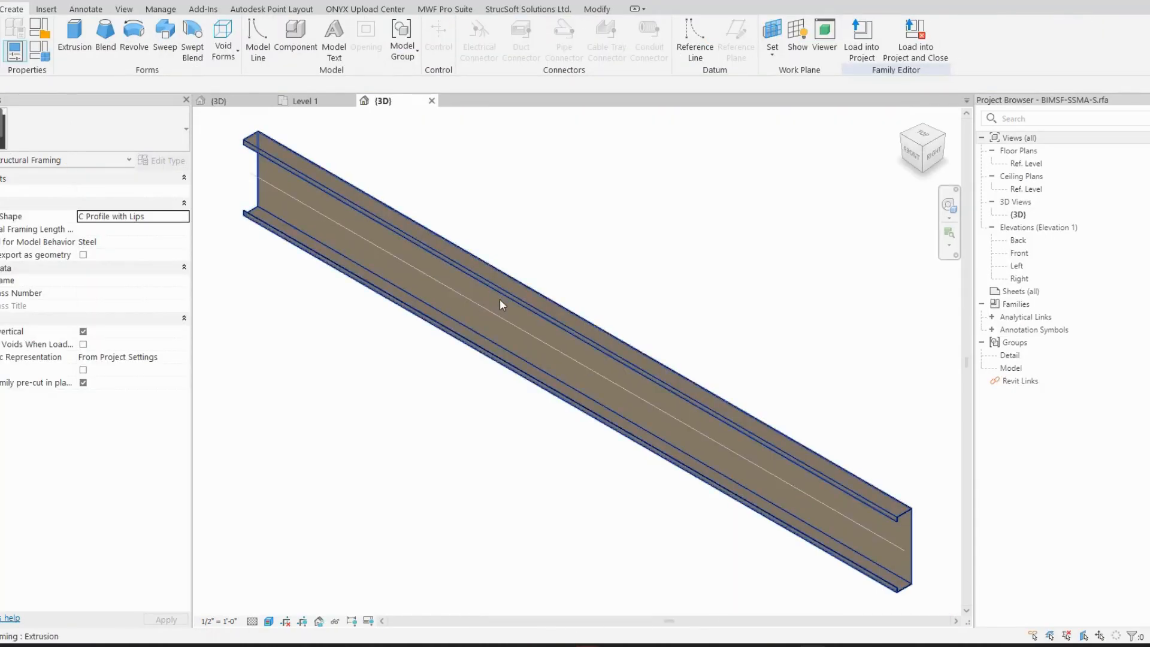
Select the stud's extrusion and inspect which family parameter its Material property is associated with
click(501, 297)
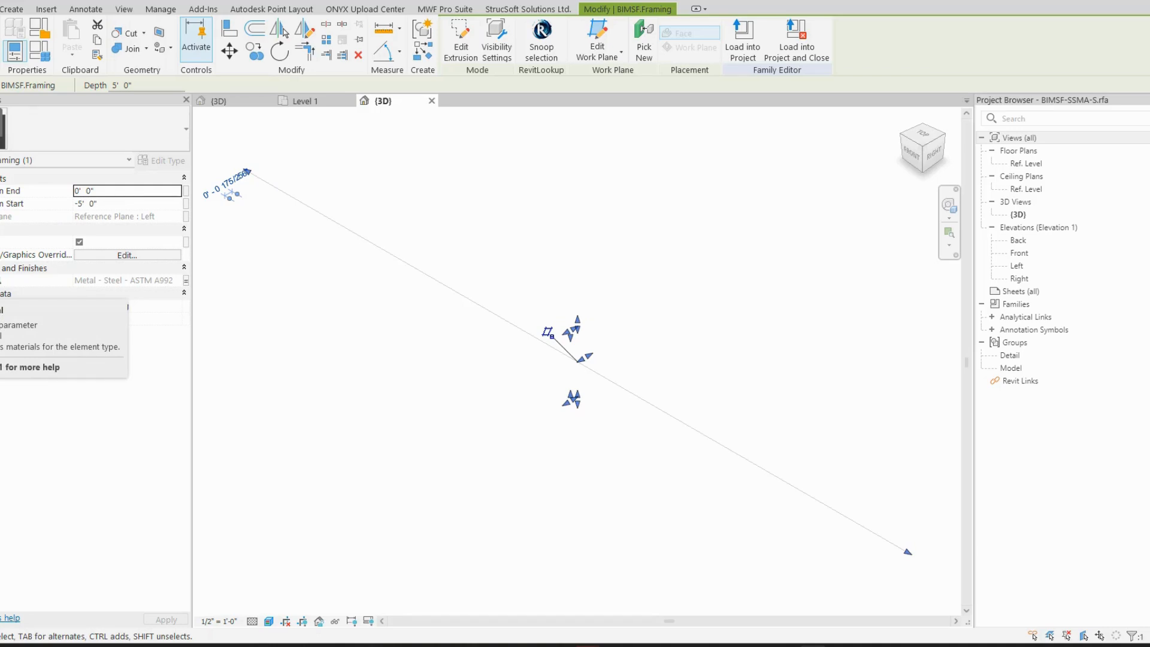
click(188, 282)
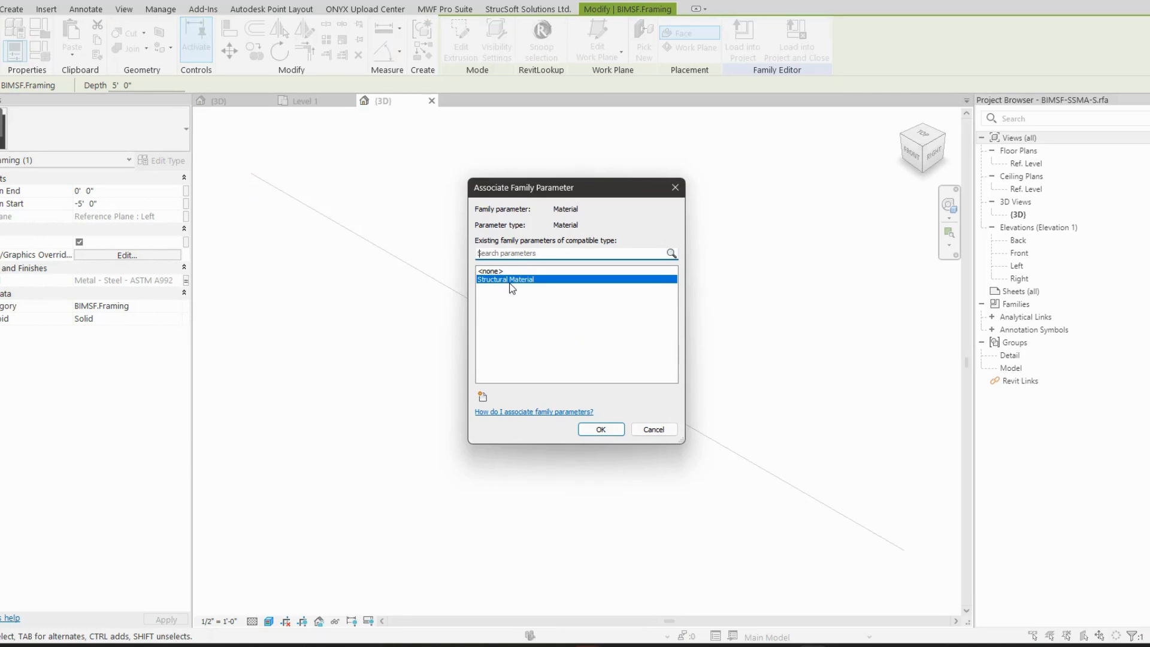
click(601, 429)
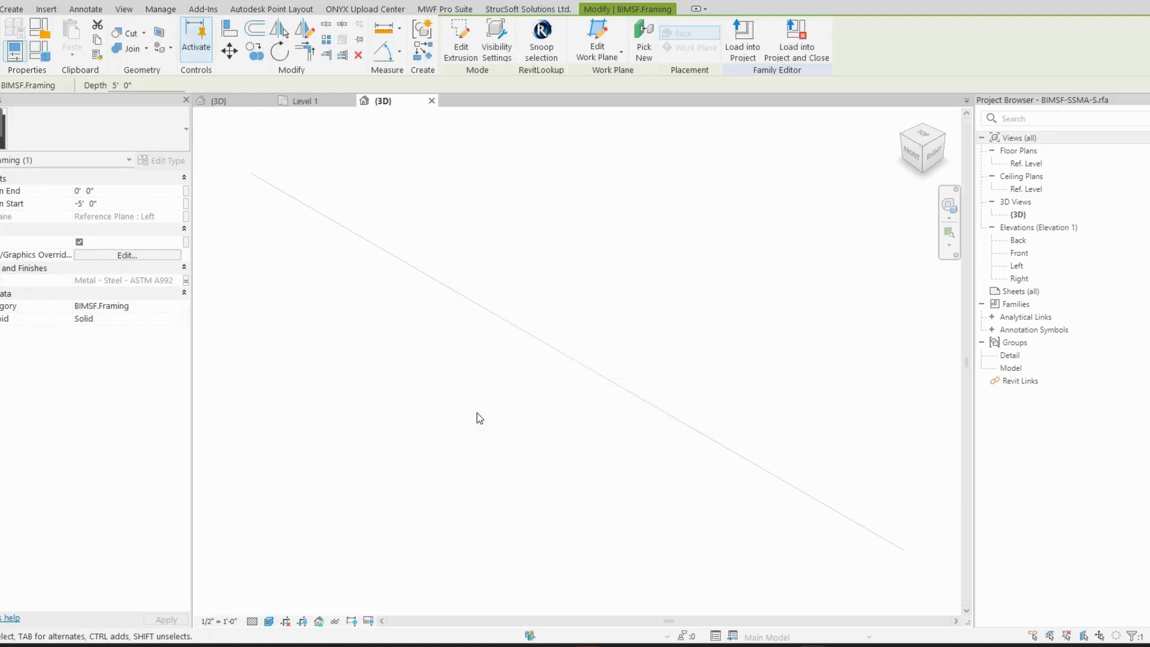
Clear the extrusion's Material association with <none> and associate it with the Structural Material parameter again
click(186, 288)
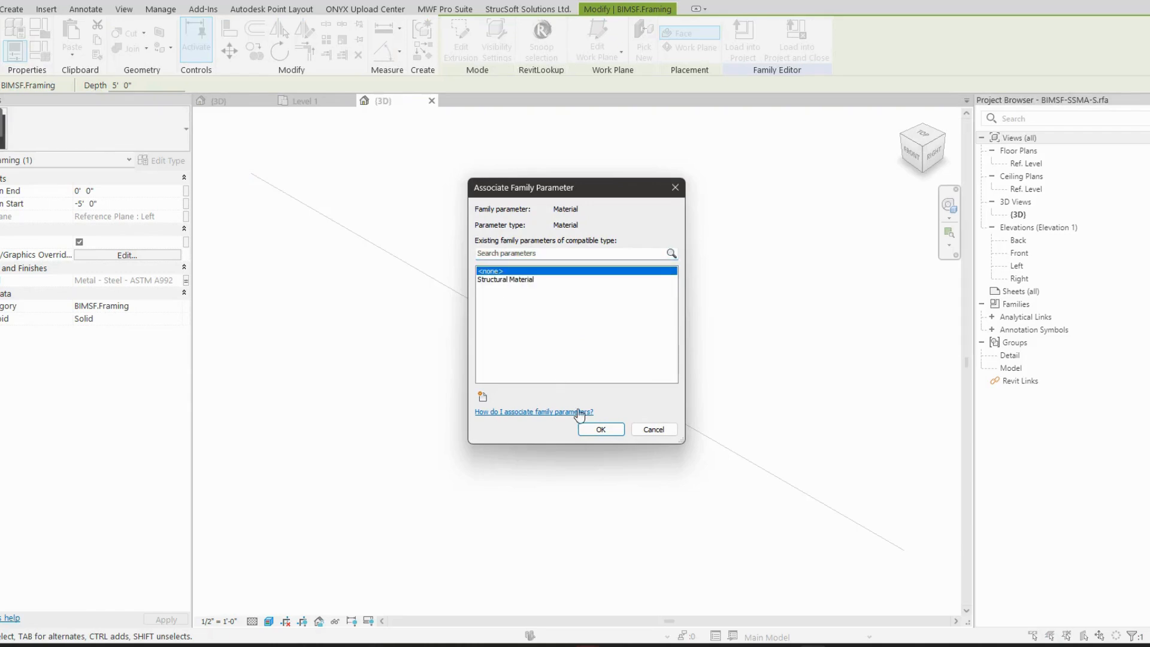
click(601, 430)
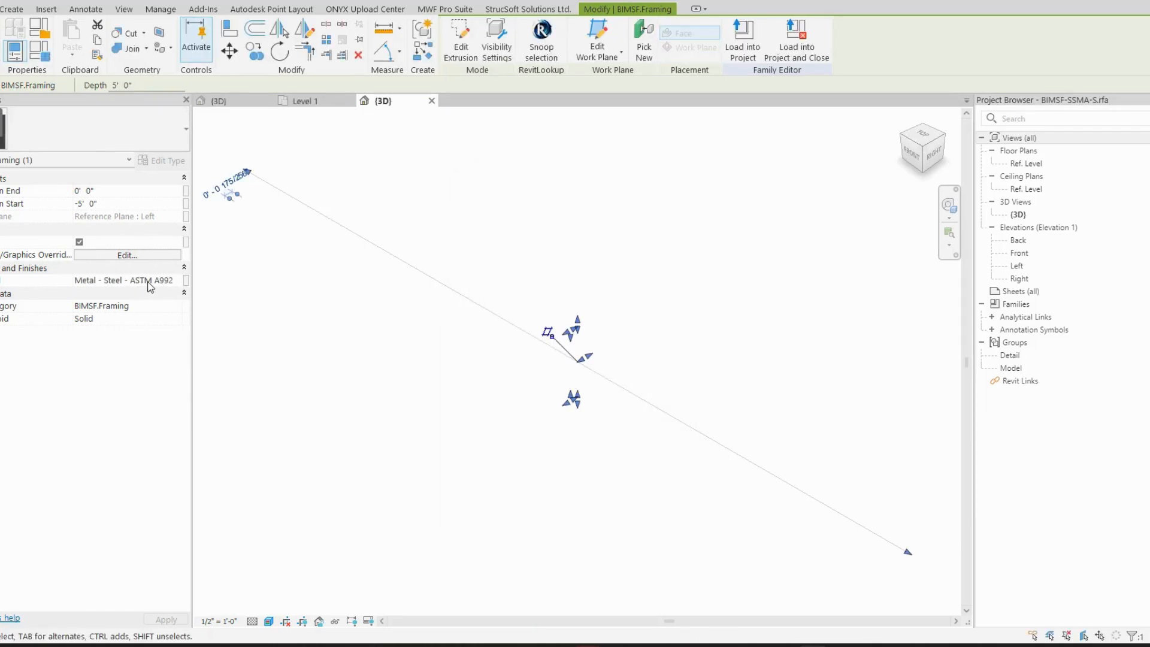
click(186, 281)
click(507, 280)
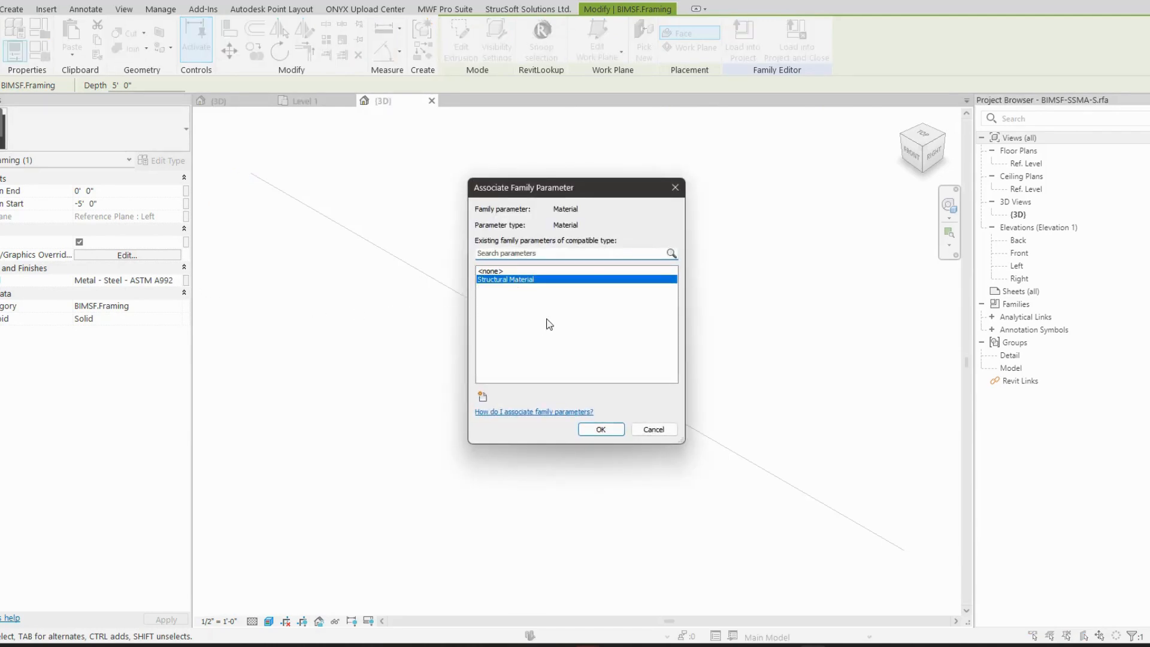
click(601, 429)
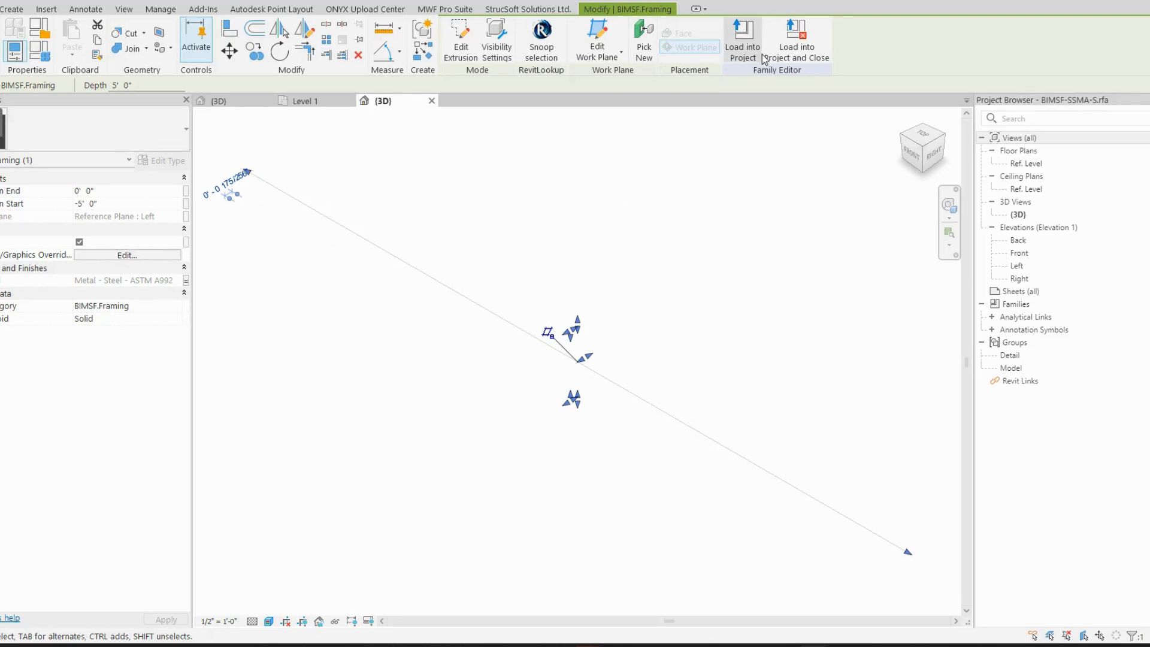
Close the BIMSF-SSMA-S family without saving and select another stud in the front purple panel
click(431, 101)
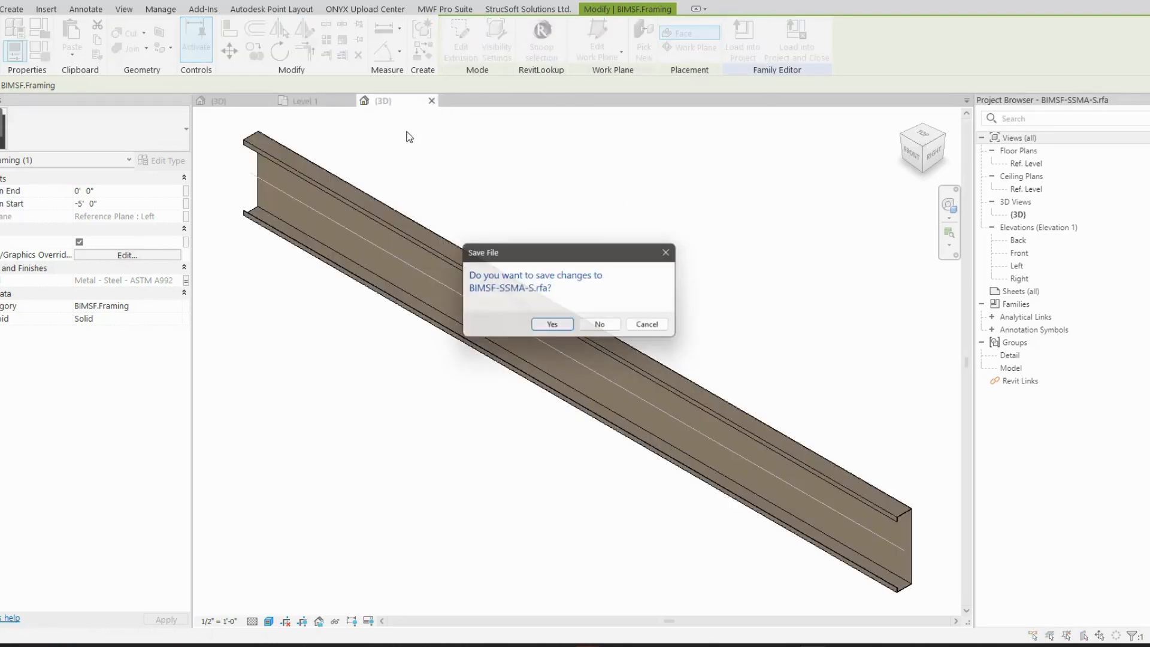
click(602, 327)
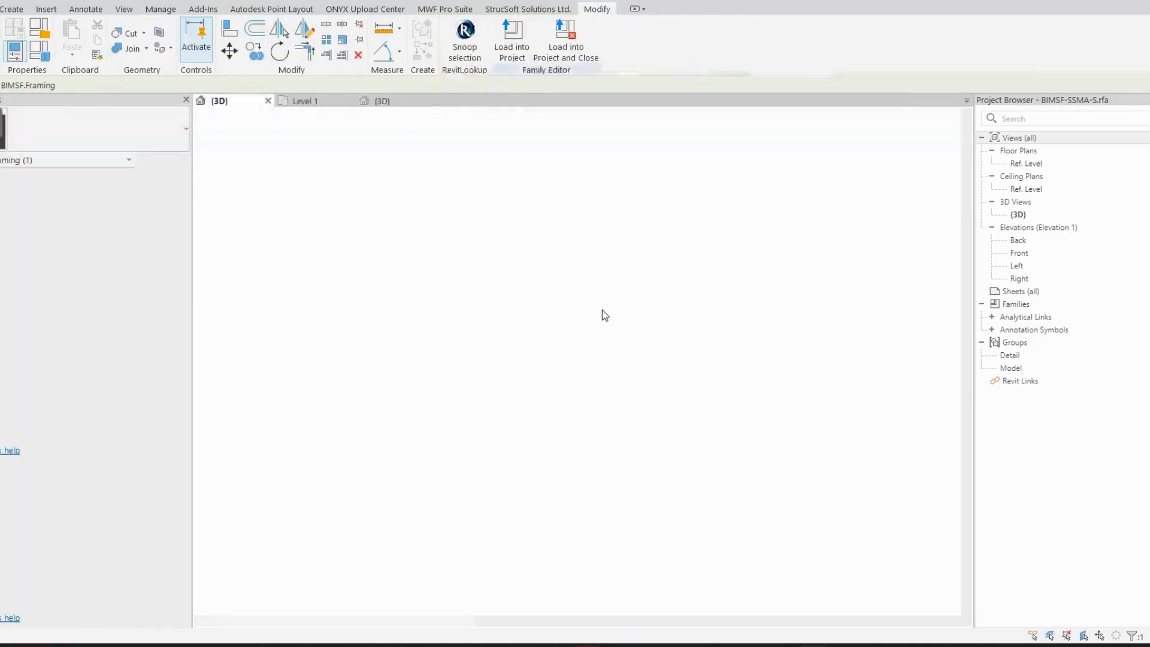
click(408, 327)
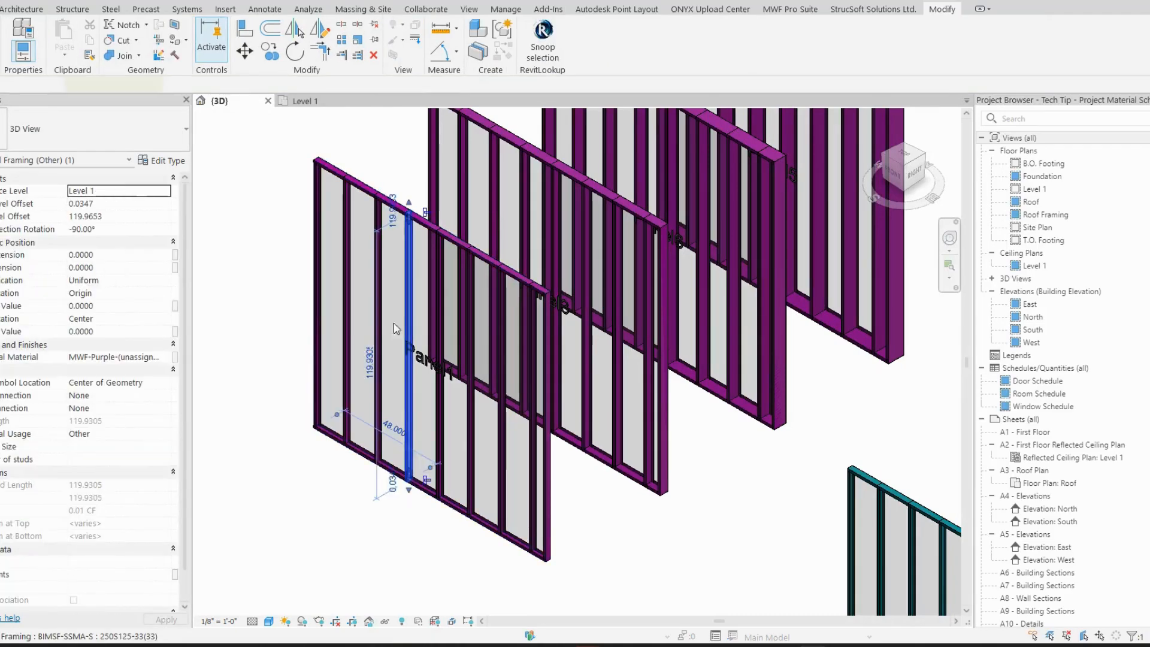